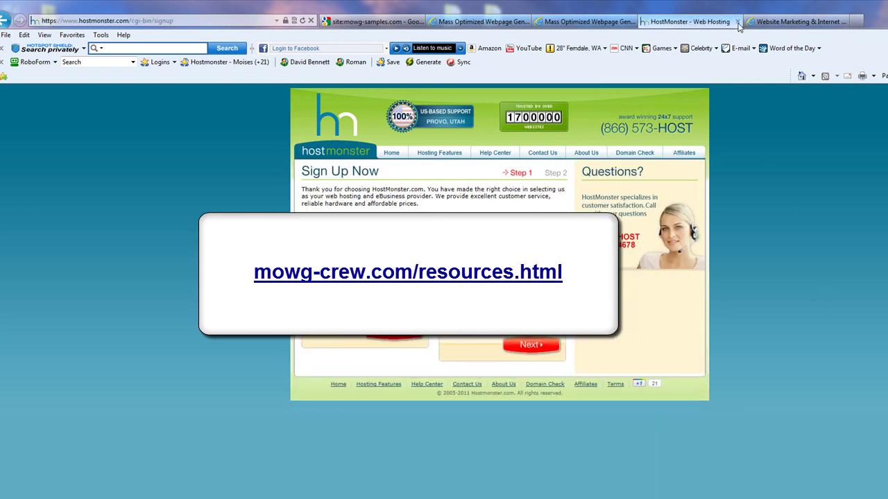
Close the HostMonster sign-up page and log in to the mowgpro.com HostMonster account with its saved login.
key(ctrl+w)
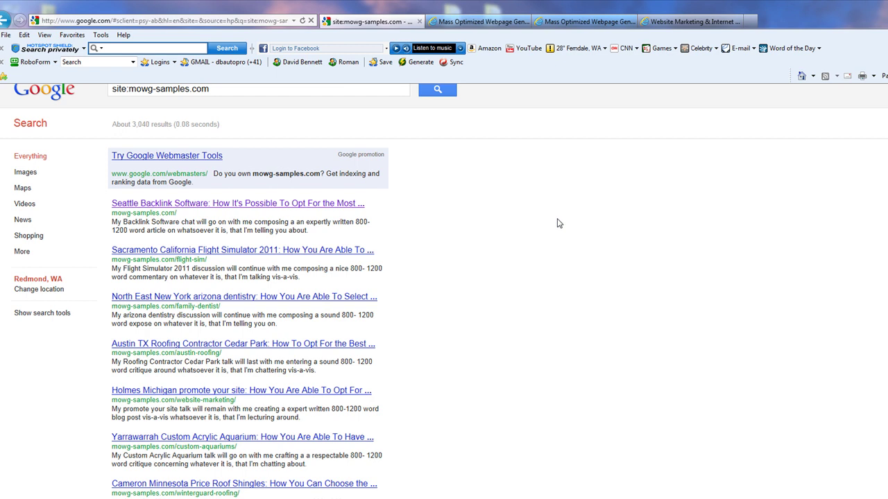
click(158, 62)
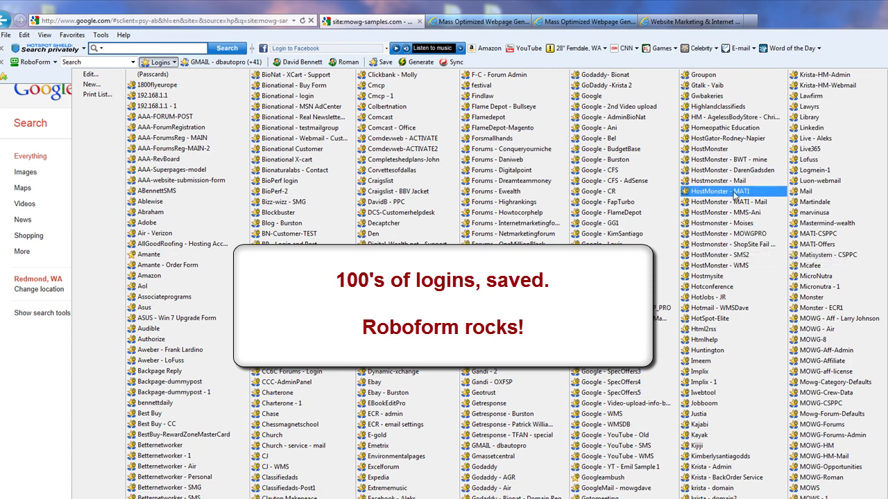
click(741, 246)
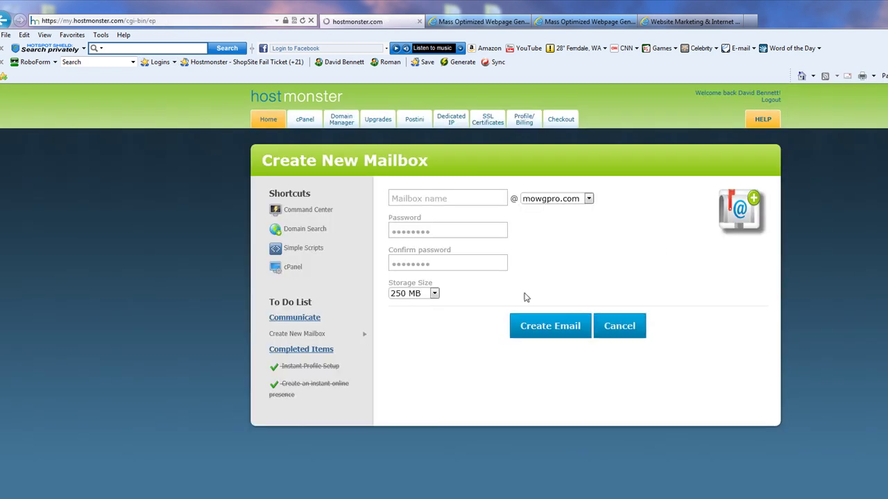
Open the hosting account's cPanel and decline the getting-started wizard, choosing not to show it again.
click(306, 120)
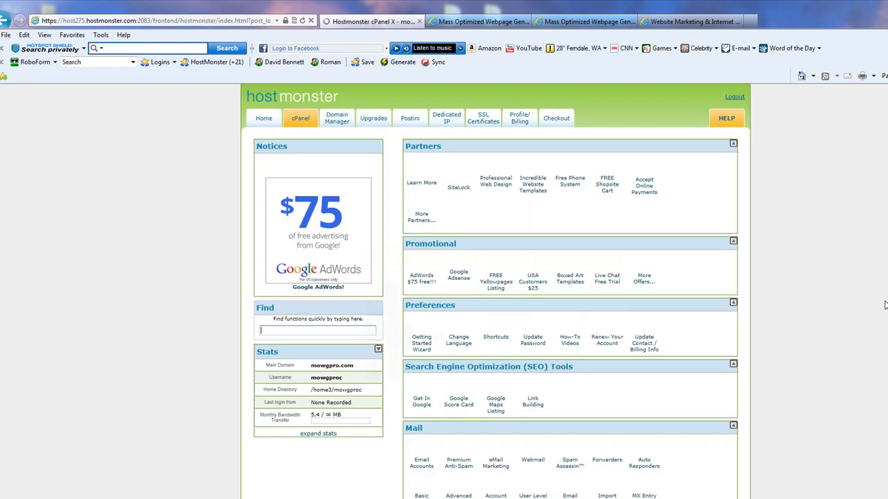
click(432, 376)
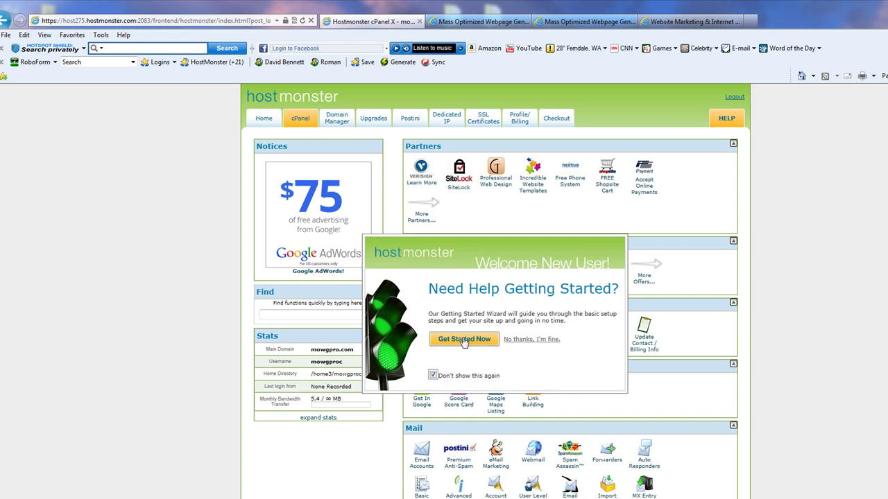
click(535, 339)
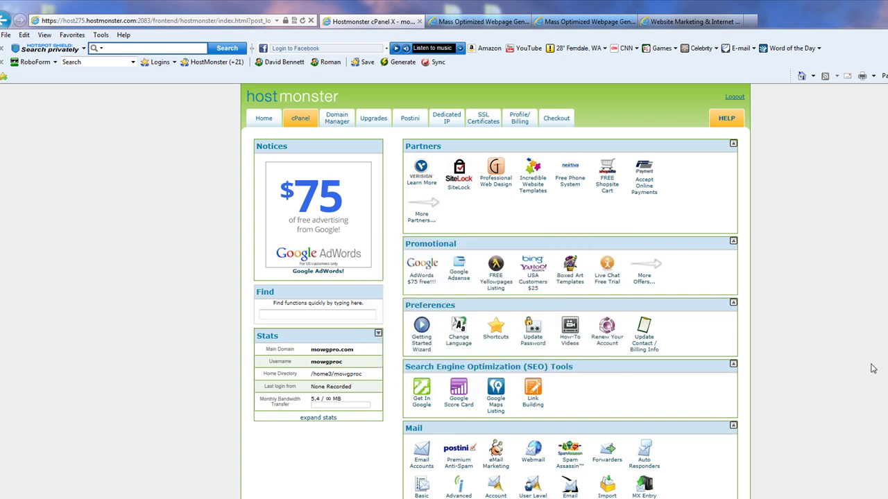
Open the Subdomains tool in cPanel's Domains section.
scroll(827, 401, down, 3)
scroll(829, 402, down, 3)
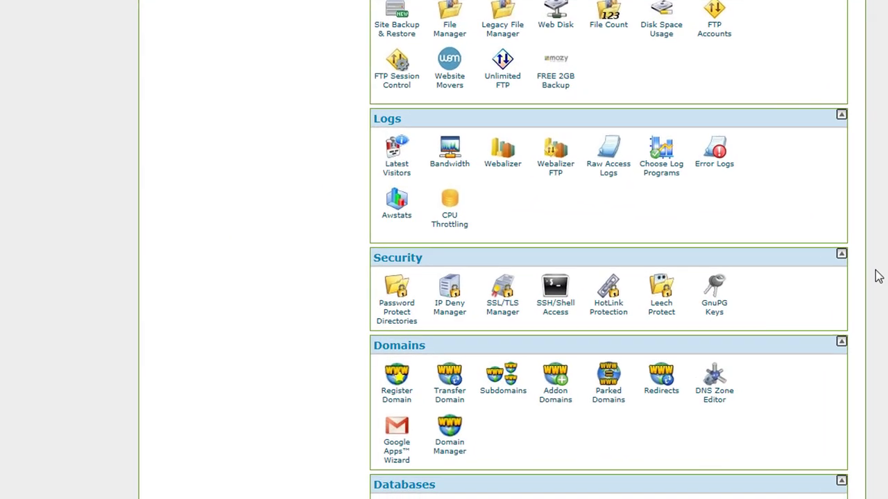
click(497, 397)
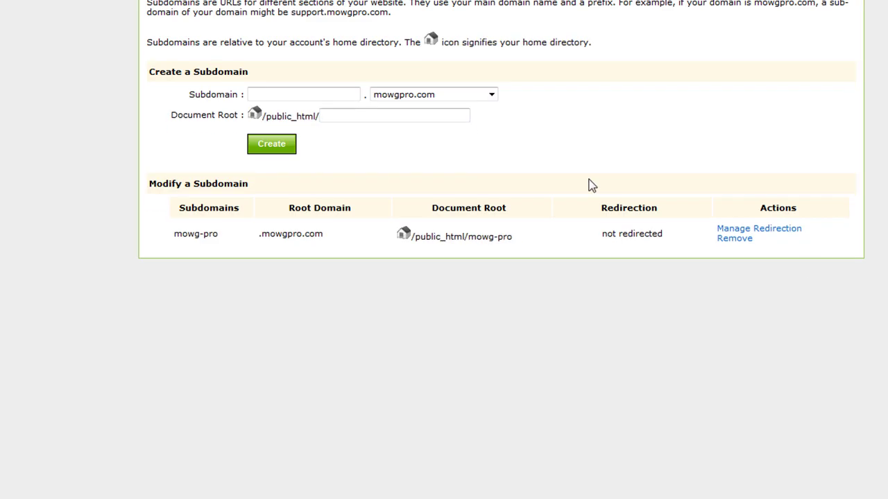
click(491, 95)
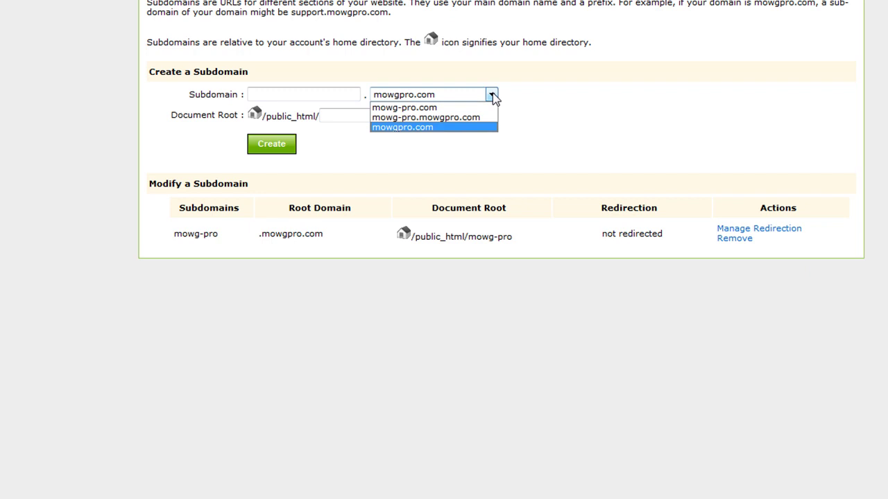
click(437, 109)
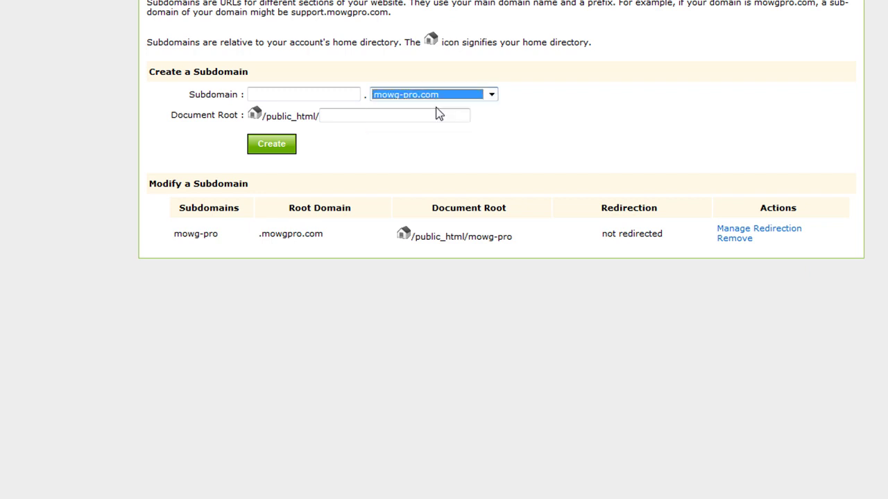
click(303, 95)
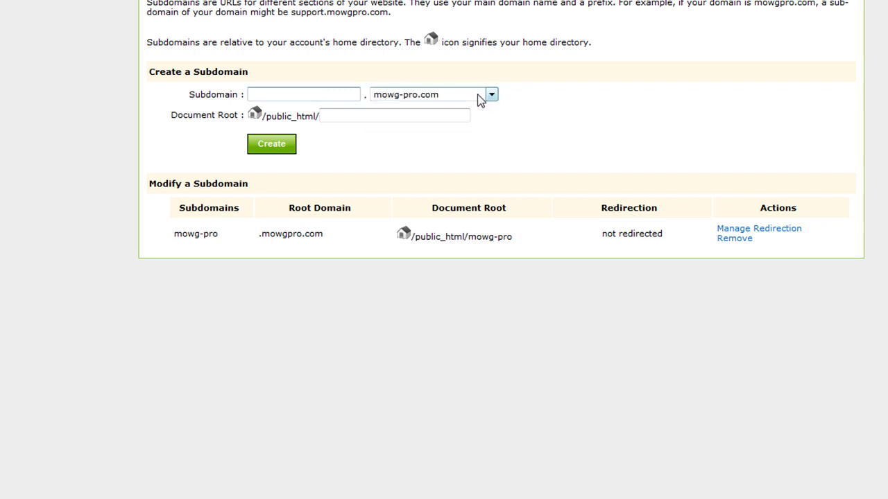
click(491, 95)
click(428, 128)
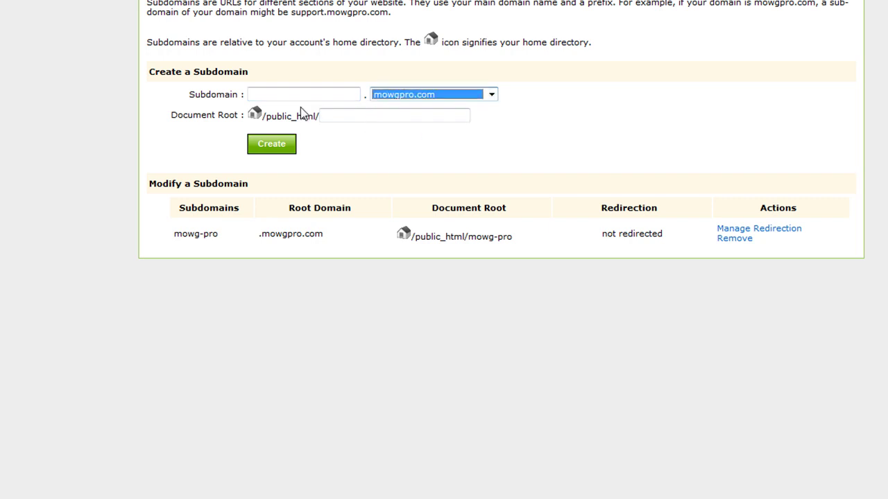
Switch to 3D-FTP, connect to the site, and copy the building-websites folder's name without renaming the folder.
click(309, 94)
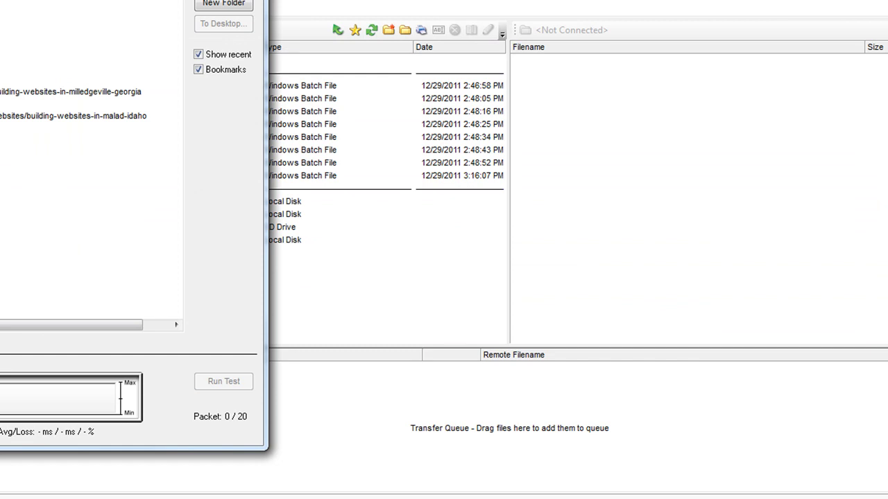
key(Return)
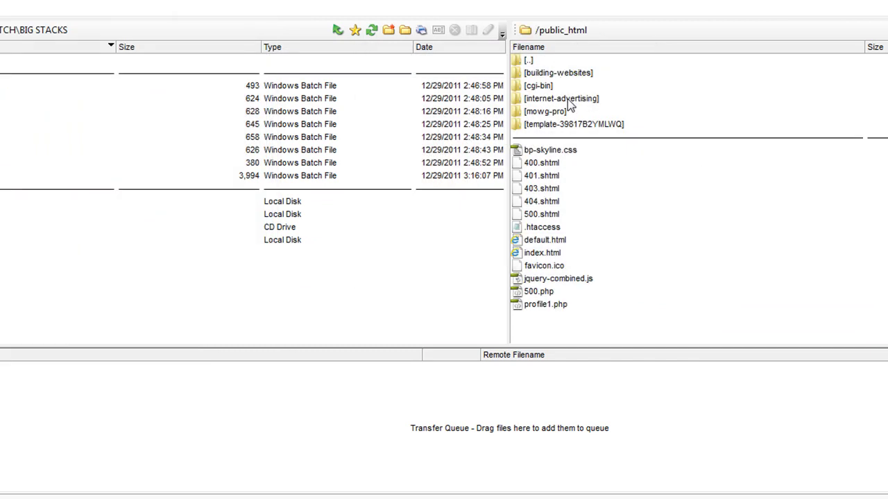
right_click(567, 73)
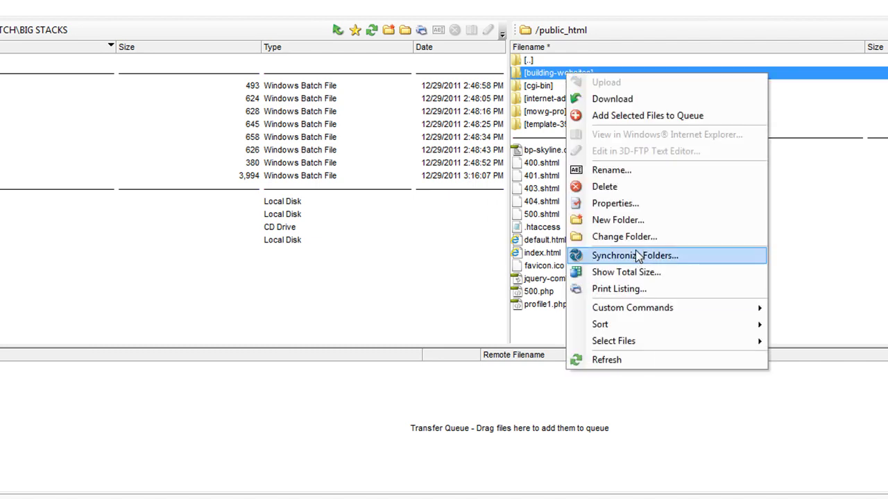
click(616, 169)
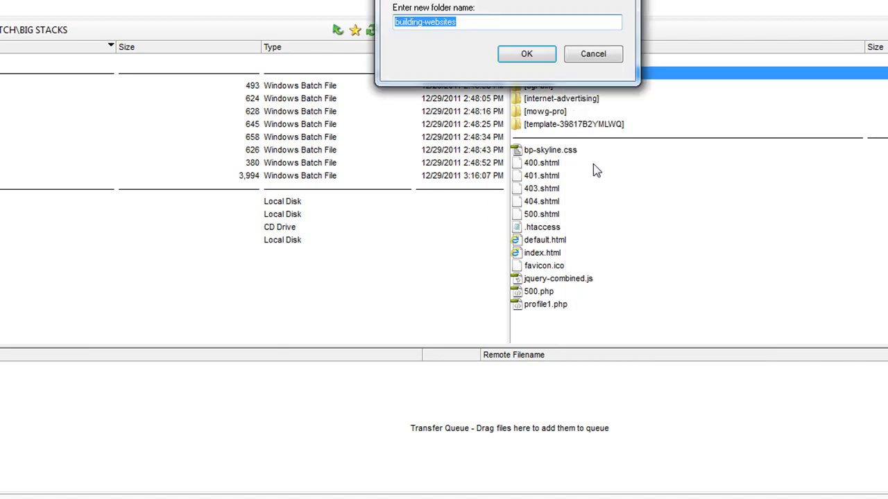
right_click(440, 19)
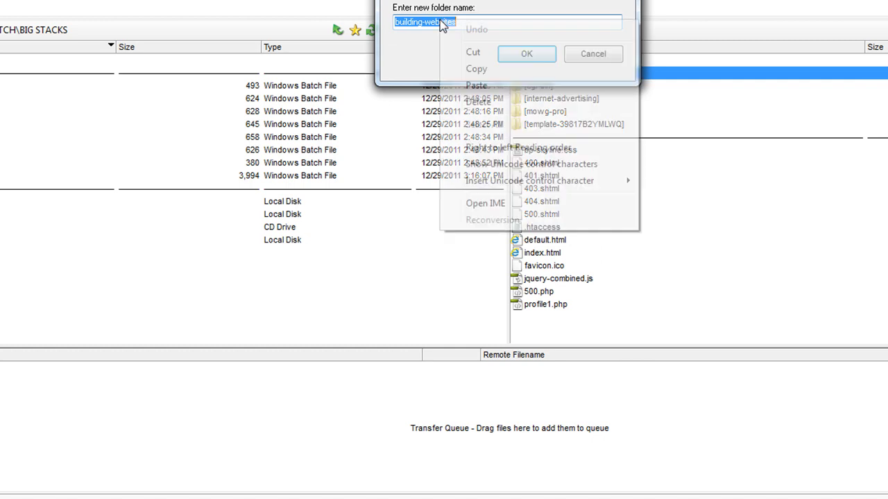
click(477, 68)
click(592, 57)
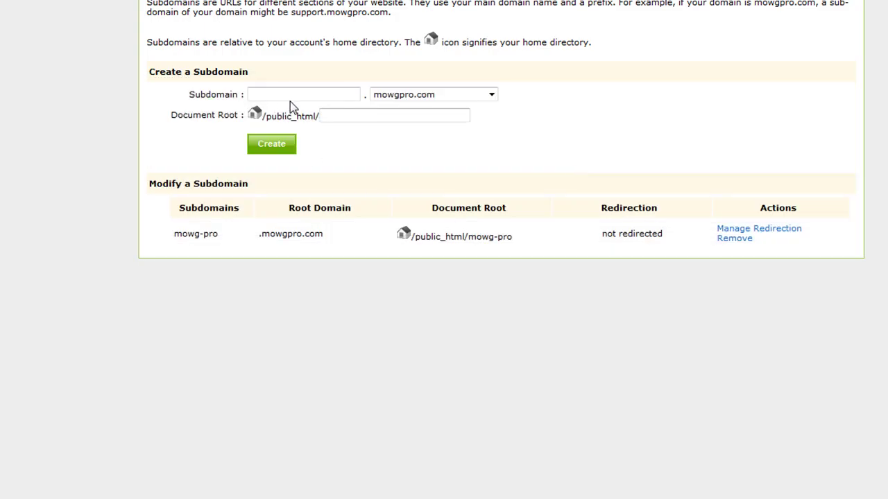
Enter building-websites as both the subdomain name and the document root for mowgpro.com.
click(291, 95)
right_click(292, 95)
click(332, 162)
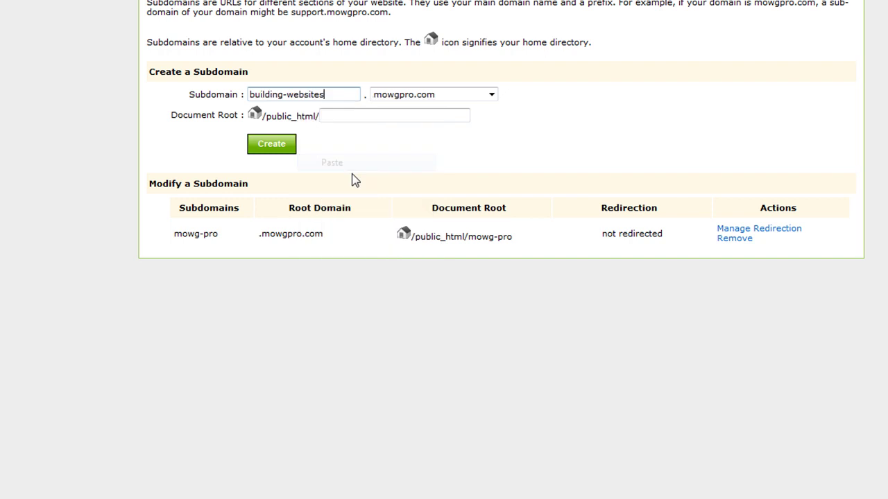
right_click(357, 115)
click(656, 136)
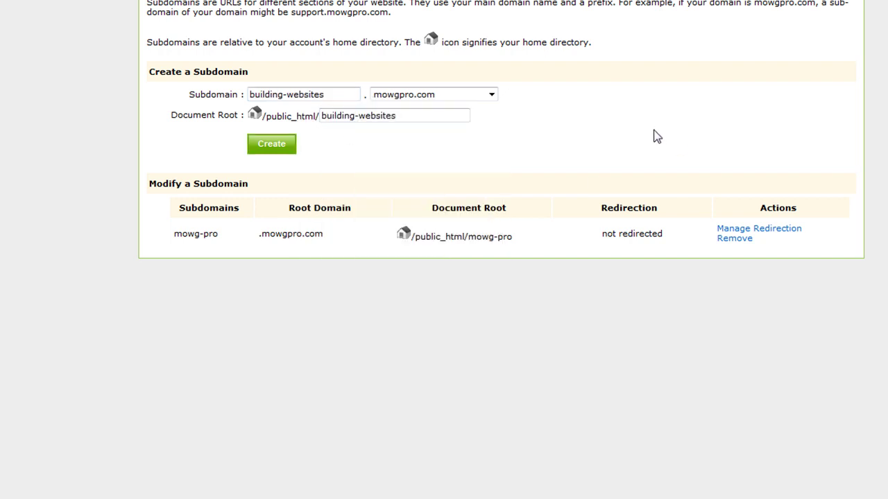
Try large-websites as the subdomain name while keeping building-websites as the document root.
drag(404, 116, 242, 132)
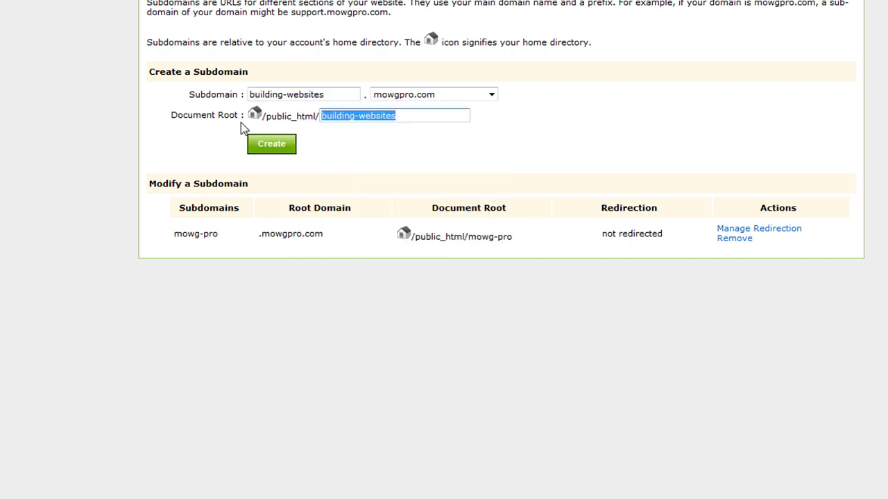
click(327, 94)
click(409, 116)
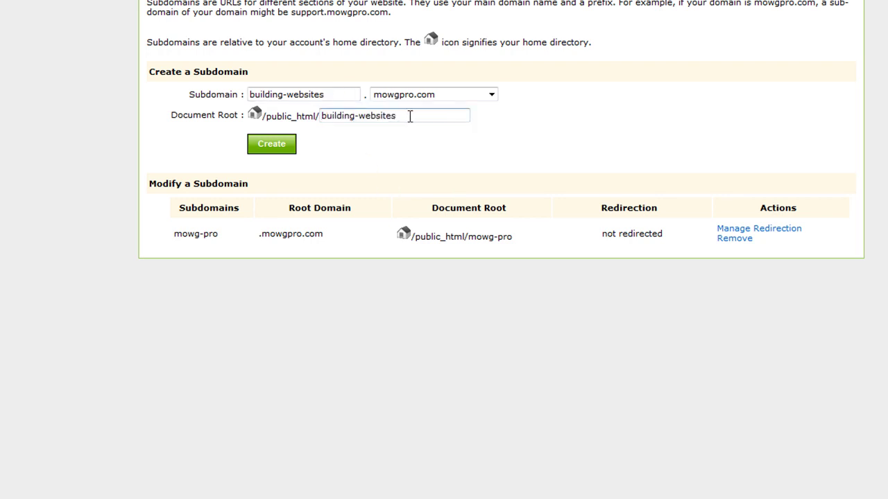
drag(401, 117, 255, 97)
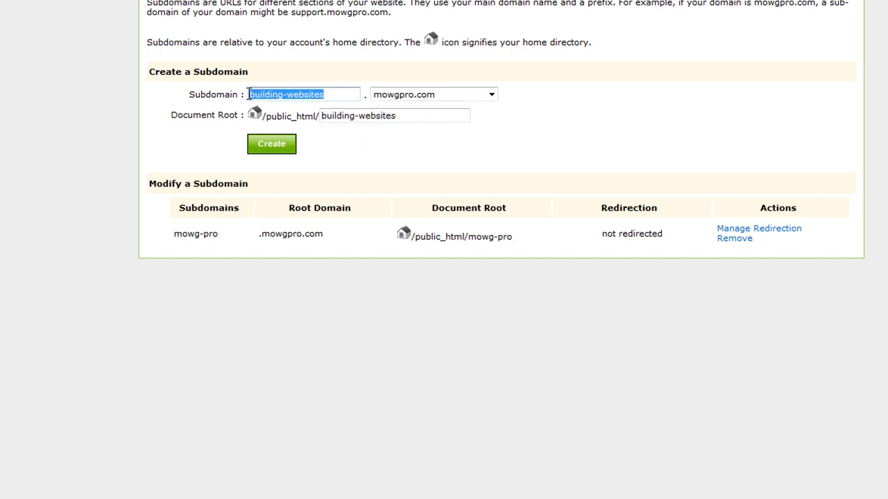
text(large-websites)
click(374, 153)
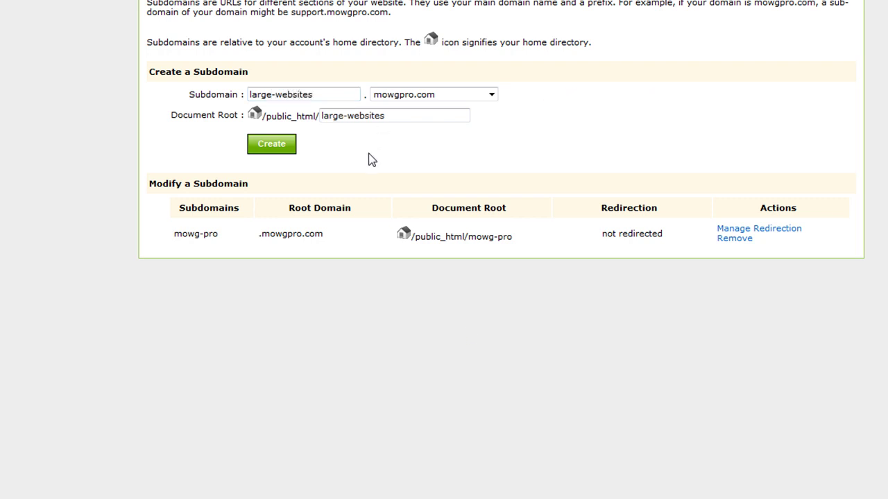
drag(384, 116, 258, 116)
right_click(358, 117)
click(375, 186)
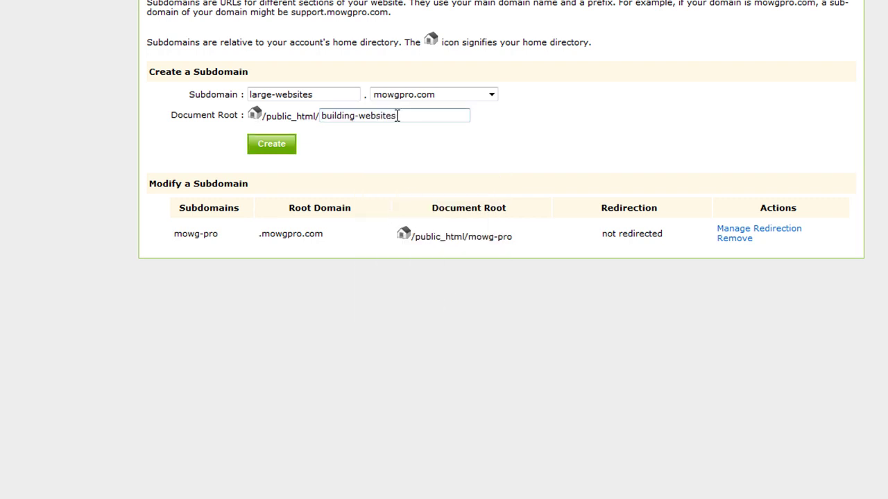
Set the subdomain name to building-websites and create the subdomain on mowgpro.com.
drag(341, 94, 188, 101)
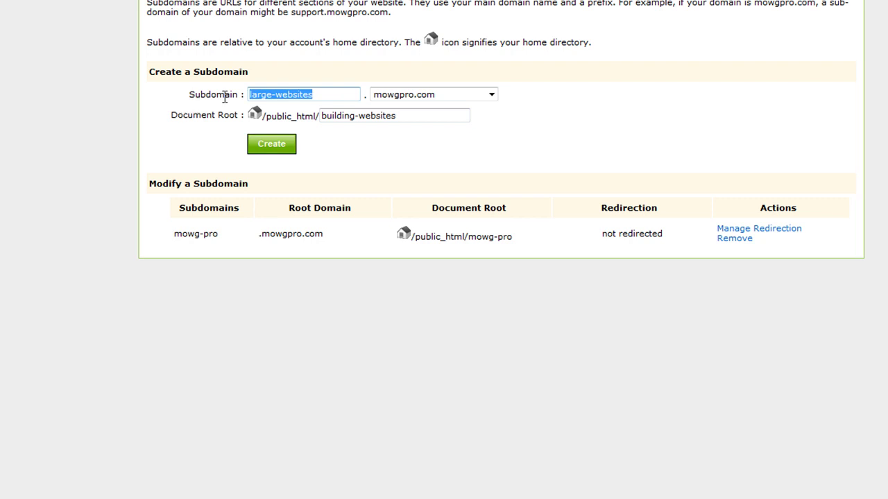
right_click(285, 99)
click(333, 160)
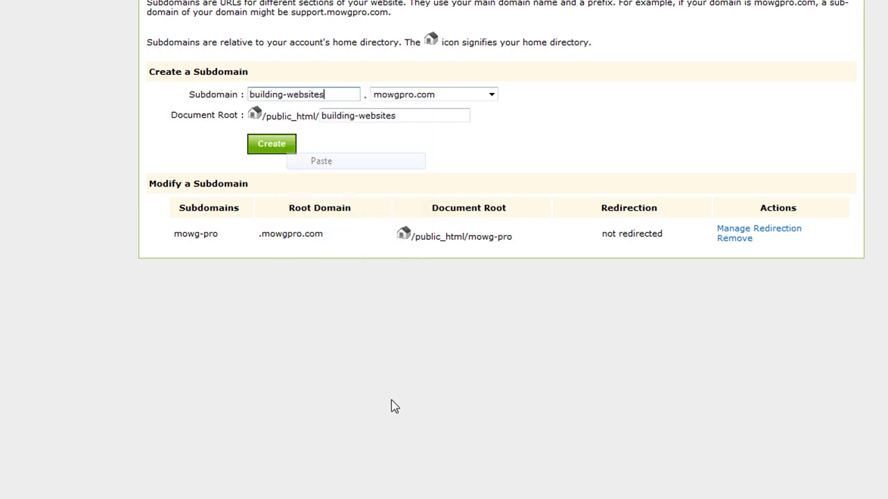
click(275, 145)
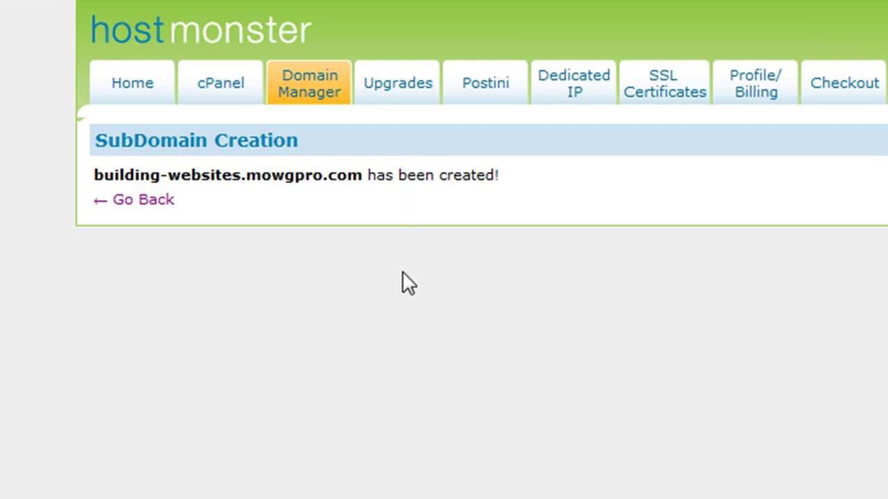
Copy the new building-websites.mowgpro.com address and load it in the neighbouring browser tab.
drag(362, 178, 95, 179)
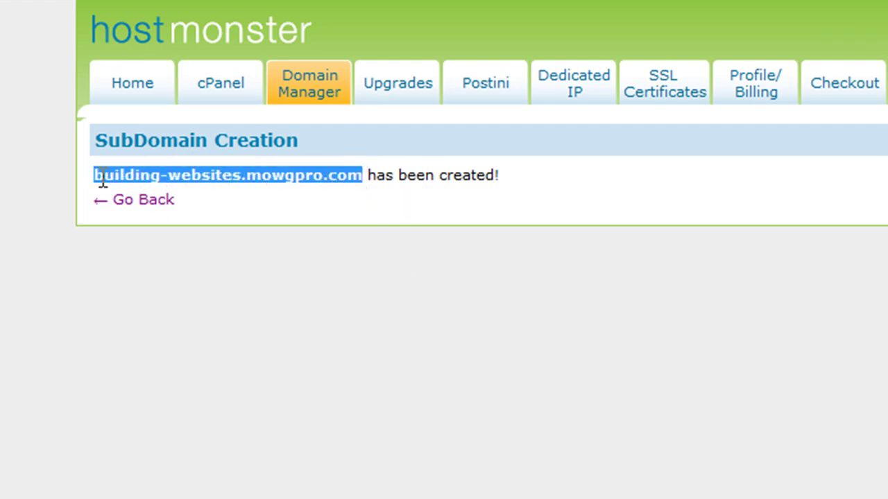
right_click(159, 175)
click(263, 223)
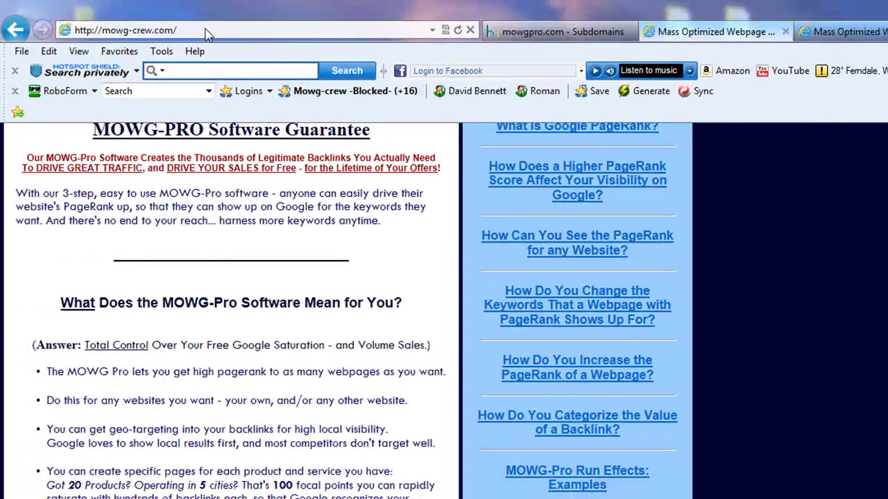
right_click(205, 30)
click(243, 97)
key(Return)
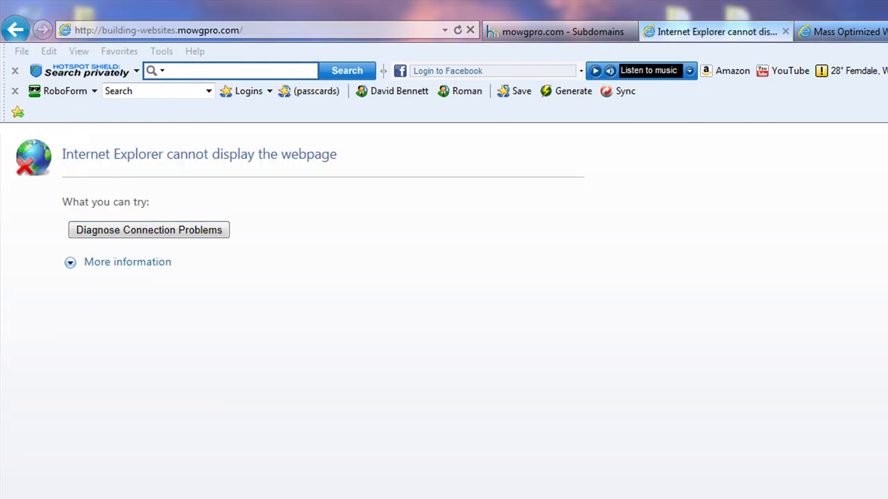
click(858, 322)
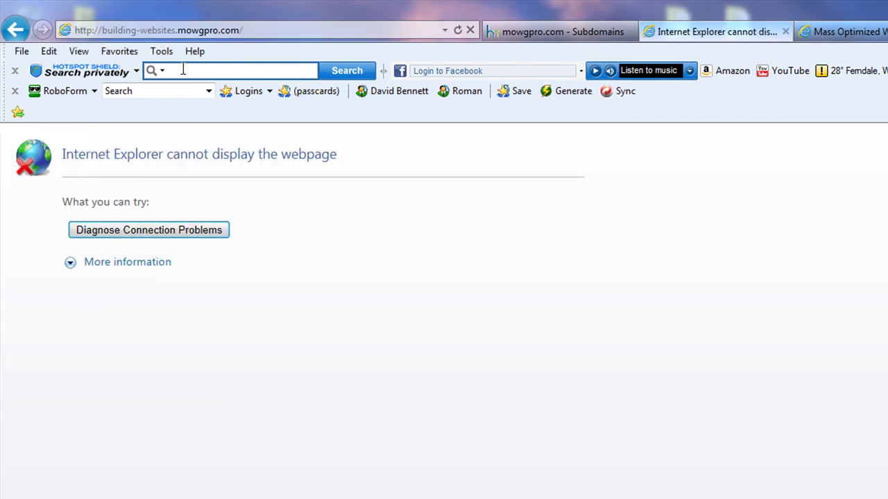
Reopen the subdomain creation form and, in 3D-FTP, copy the internet-advertising folder's name without renaming the folder.
click(569, 36)
click(404, 252)
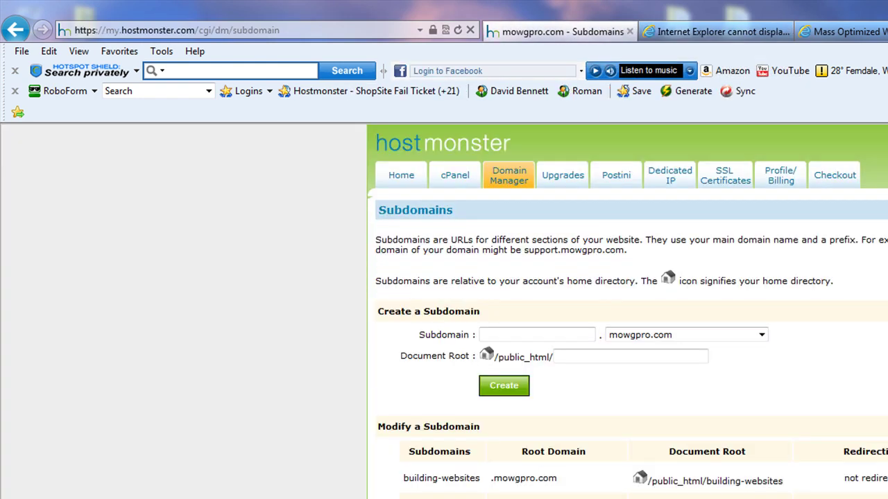
key(alt+Tab)
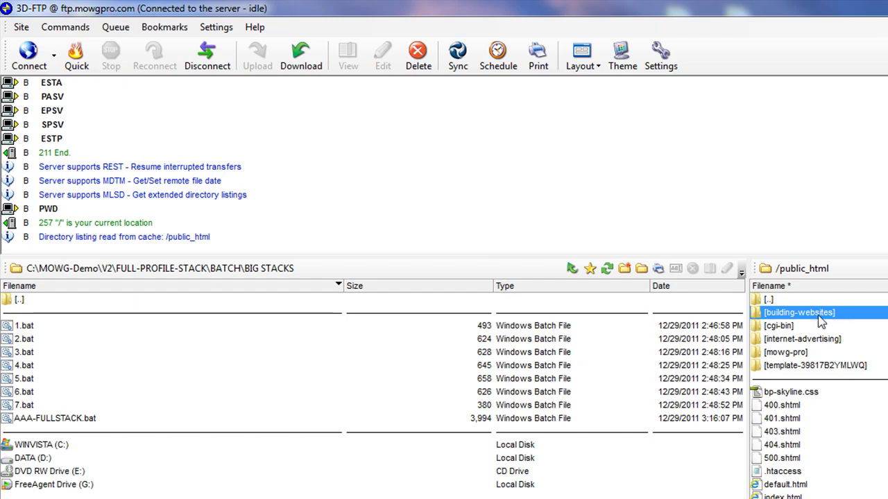
right_click(803, 341)
click(853, 442)
click(836, 293)
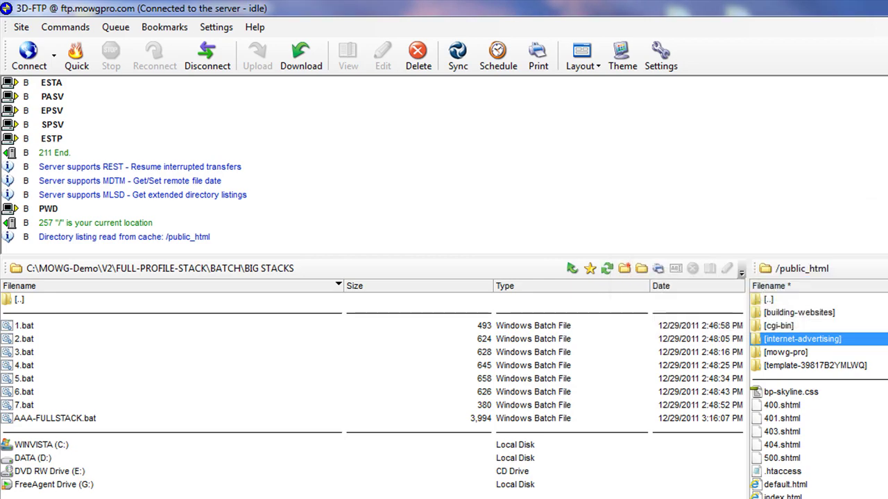
Back in the browser, create the internet-advertising subdomain on mowgpro.com with internet-advertising as its document root.
key(alt+Tab)
click(535, 334)
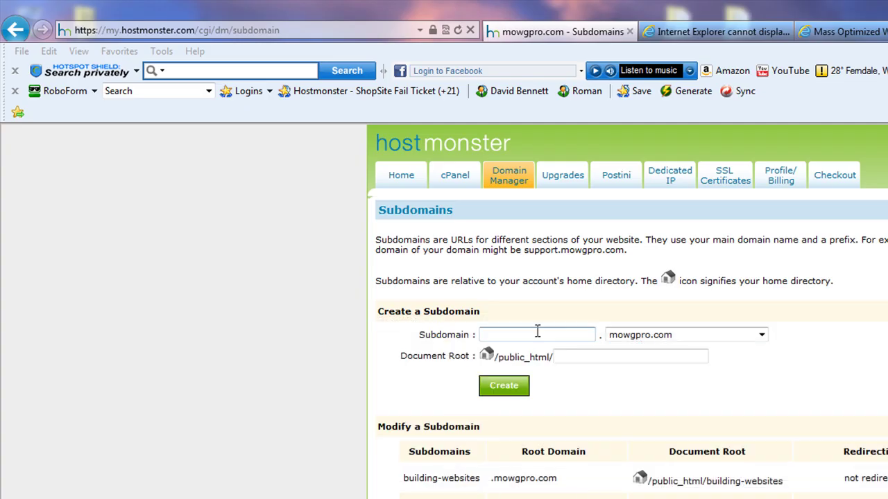
key(ctrl+v)
click(600, 355)
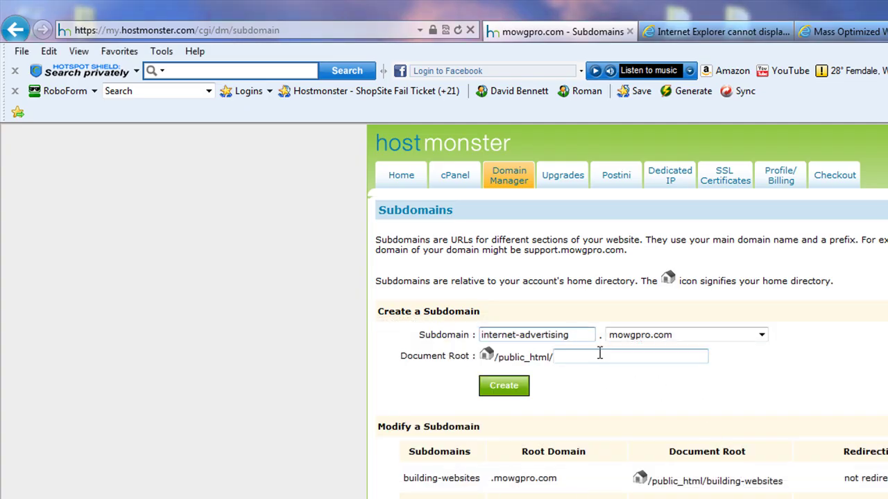
key(ctrl+v)
key(BackSpace)
key(BackSpace)
key(BackSpace)
key(BackSpace)
key(BackSpace)
key(BackSpace)
key(BackSpace)
key(BackSpace)
key(BackSpace)
key(BackSpace)
key(BackSpace)
key(BackSpace)
key(BackSpace)
key(BackSpace)
key(BackSpace)
key(BackSpace)
key(BackSpace)
key(BackSpace)
key(BackSpace)
key(BackSpace)
key(Delete)
key(Delete)
key(Delete)
key(Delete)
key(Delete)
key(Delete)
key(Delete)
key(Delete)
key(Delete)
key(Delete)
key(ctrl+v)
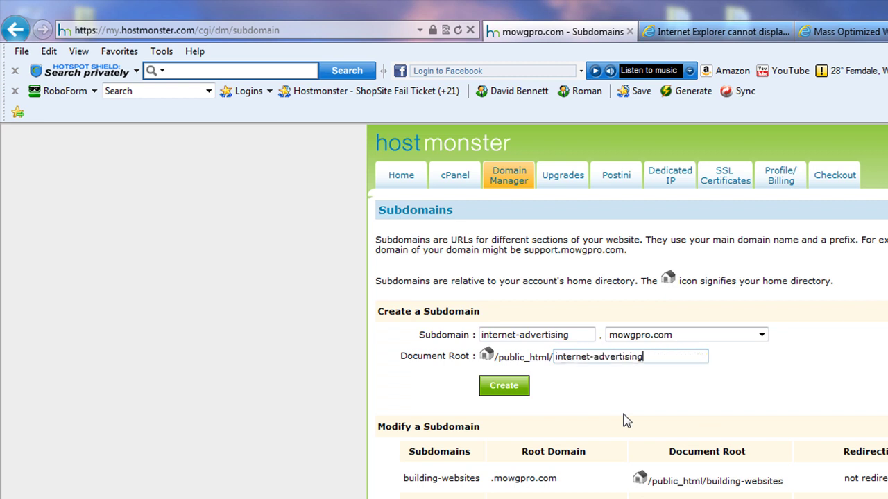
click(504, 385)
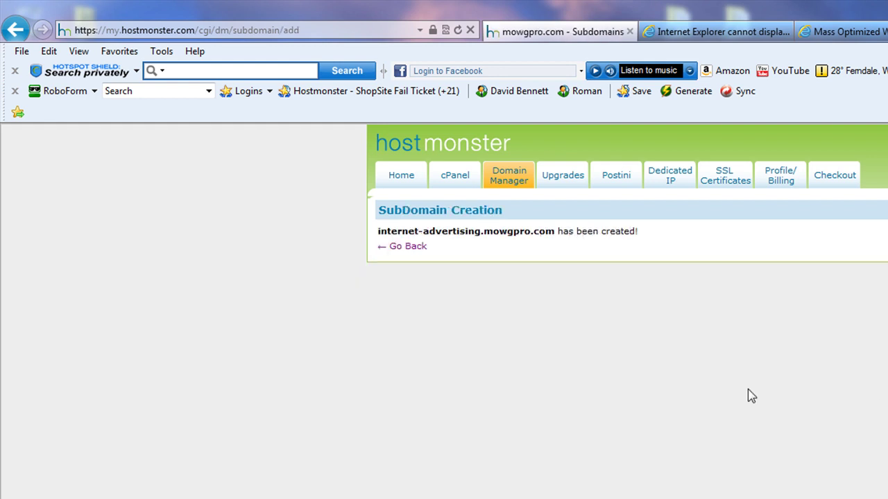
Create another internet-advertising subdomain, this time on mowg-pro.com, with document root internet-advertising.
click(411, 249)
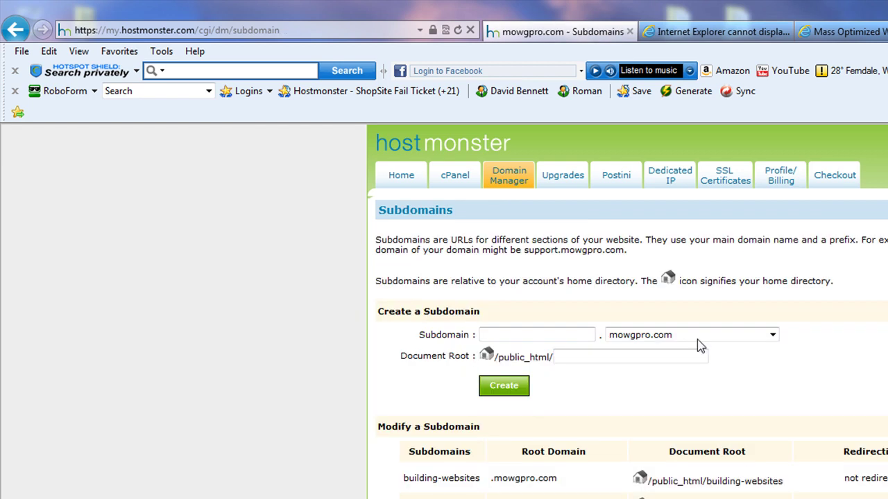
click(774, 337)
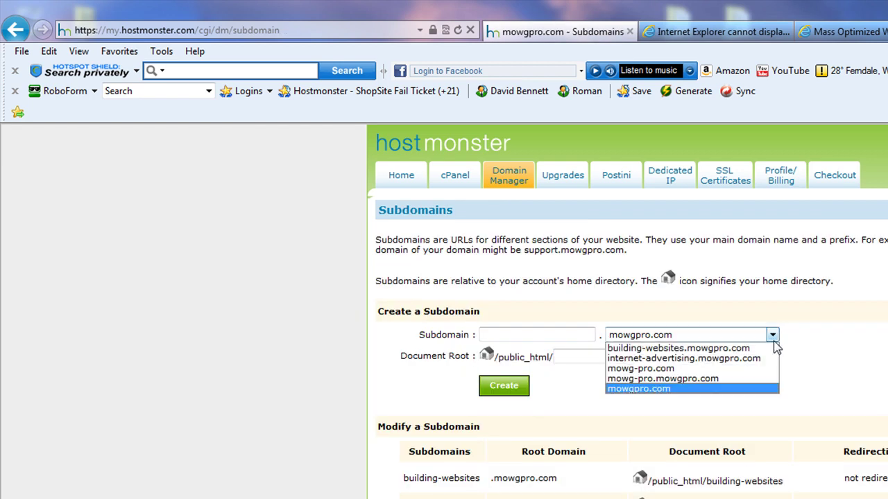
click(646, 366)
click(569, 334)
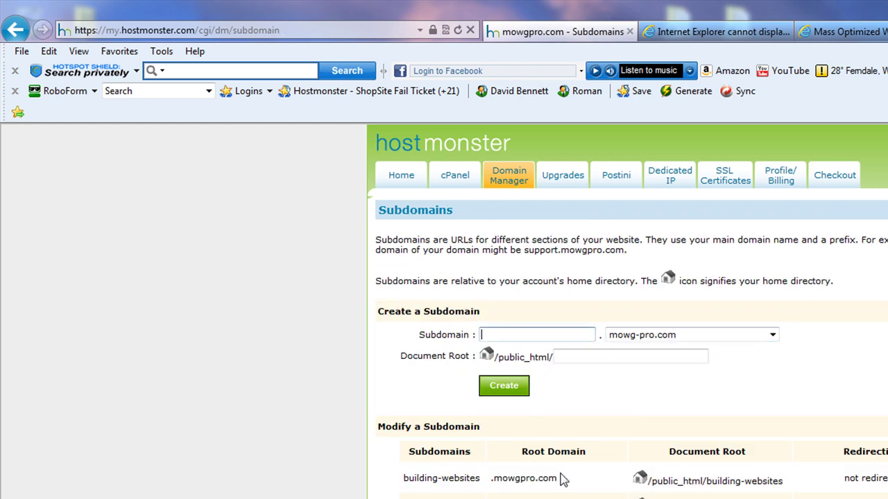
key(ctrl+v)
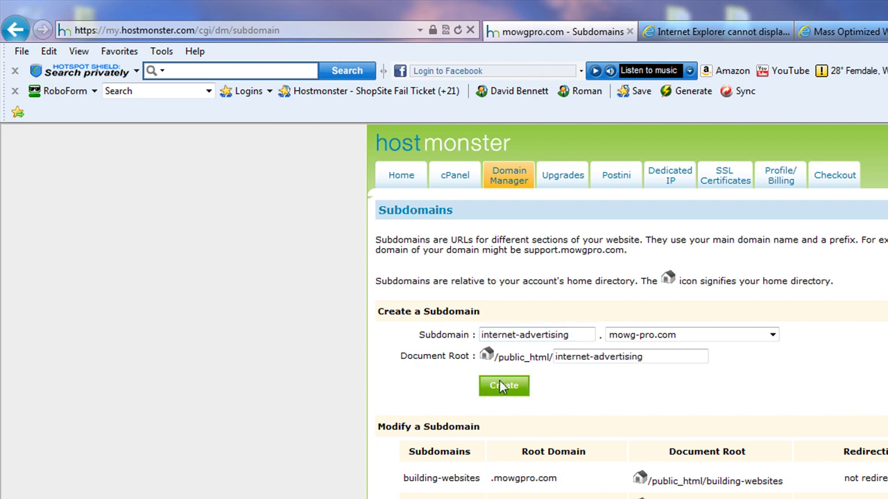
click(503, 384)
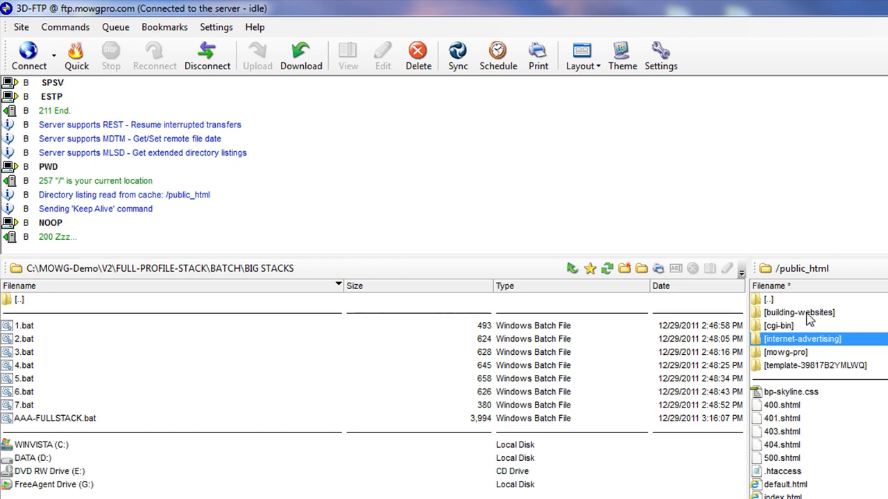
In 3D-FTP, copy the building-websites folder's name without renaming the folder.
click(803, 314)
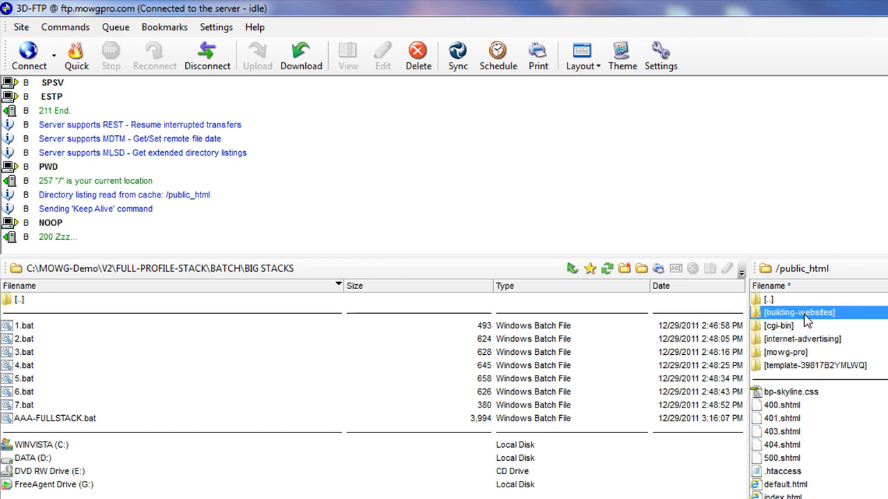
right_click(806, 320)
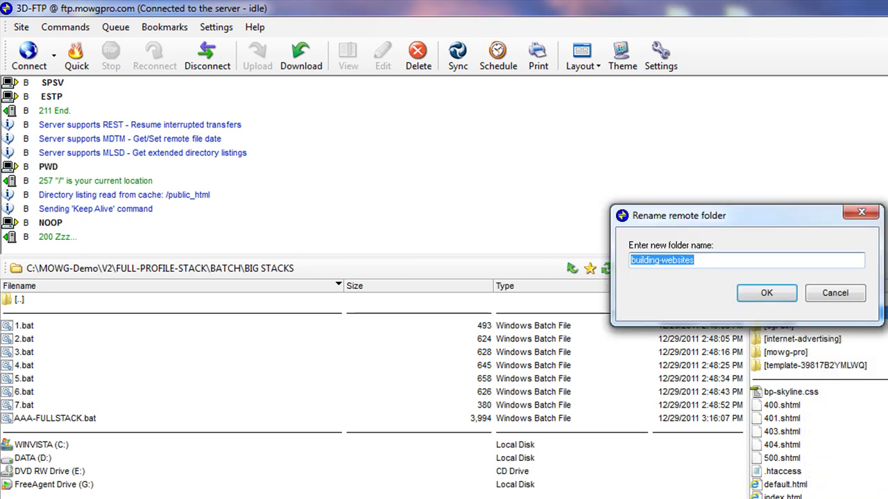
click(846, 299)
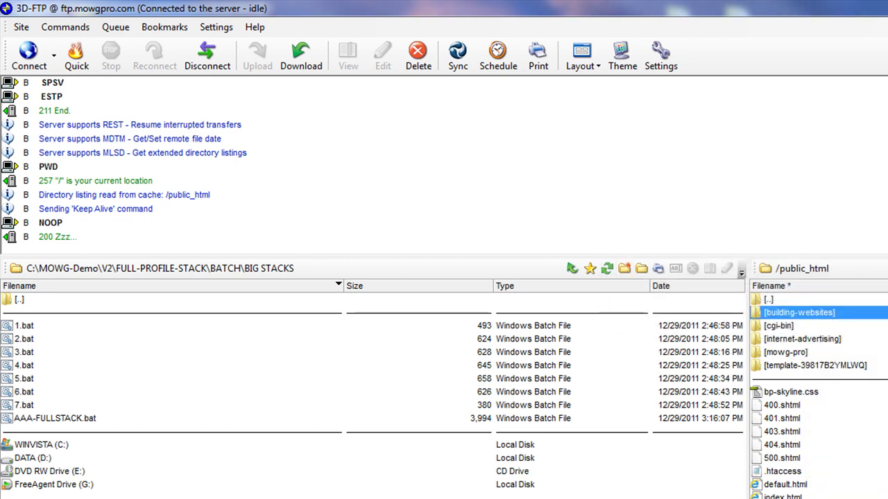
Back in the browser, create the building-websites subdomain on mowg-pro.com with building-websites as its document root.
key(alt+Tab)
click(418, 248)
click(578, 333)
key(ctrl+v)
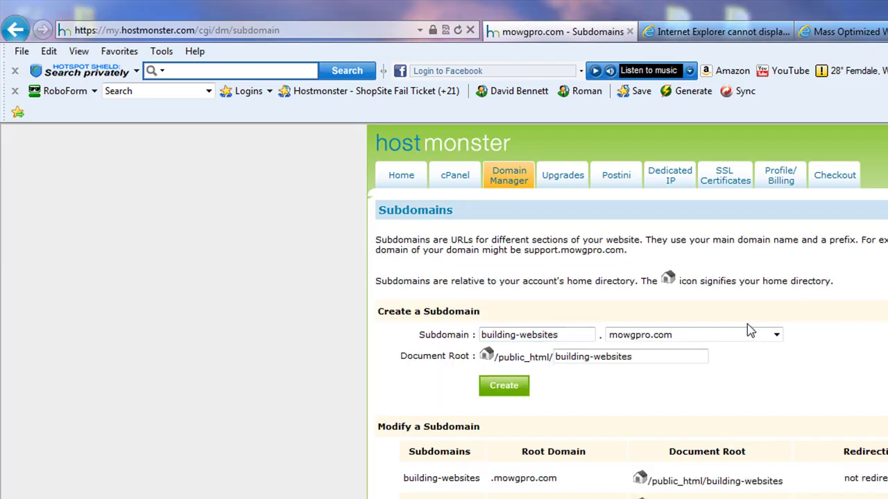
click(775, 335)
click(669, 381)
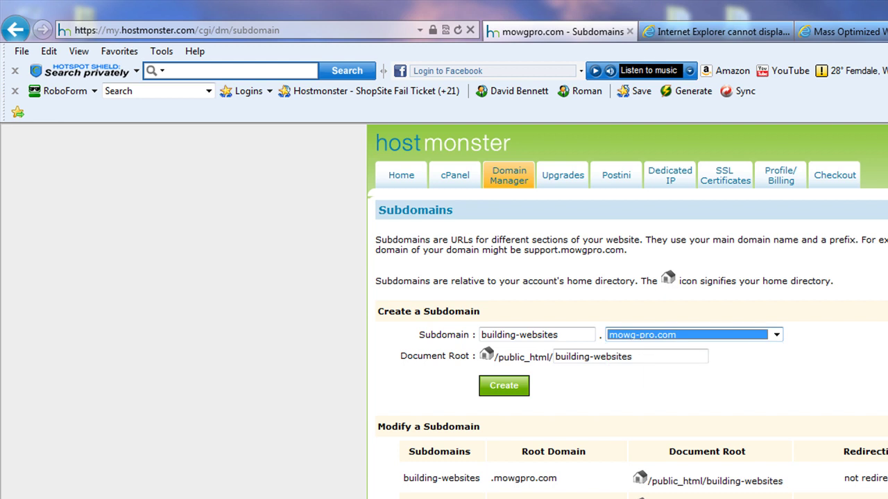
click(509, 392)
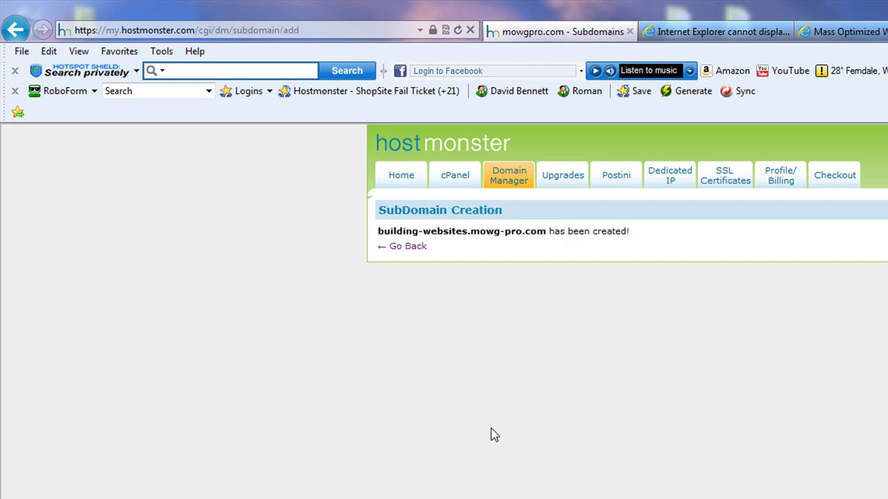
Leave the current hosting account and log in to the BWT account, filling its domain and password fields from the saved passcard.
click(409, 246)
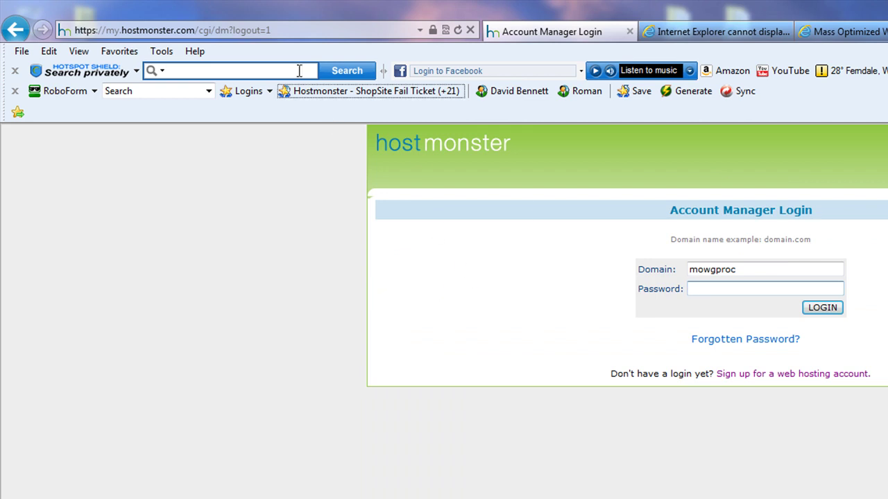
click(341, 91)
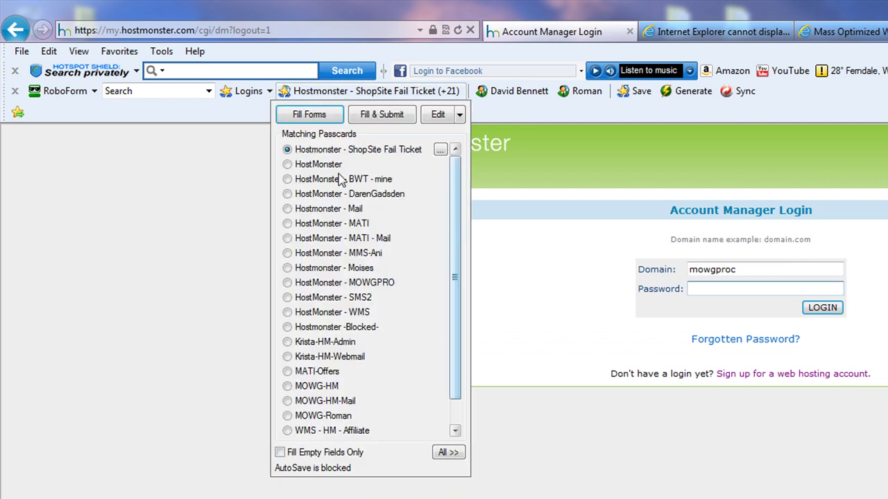
double_click(298, 179)
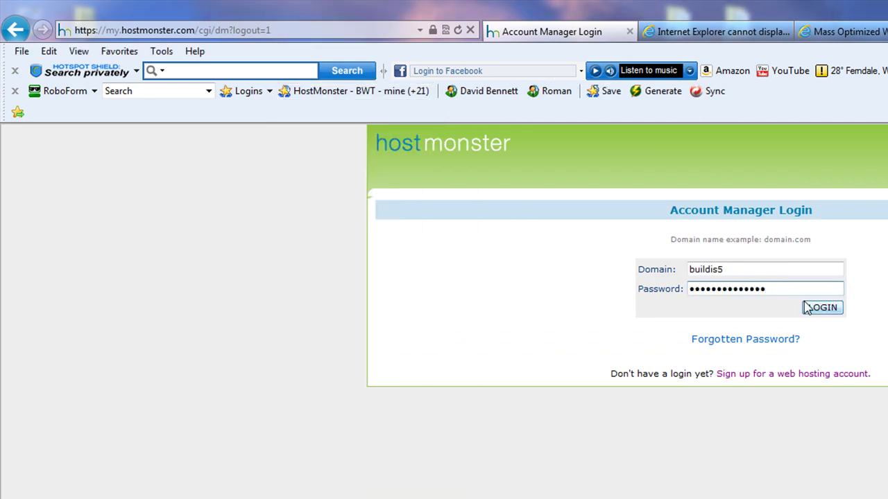
click(808, 310)
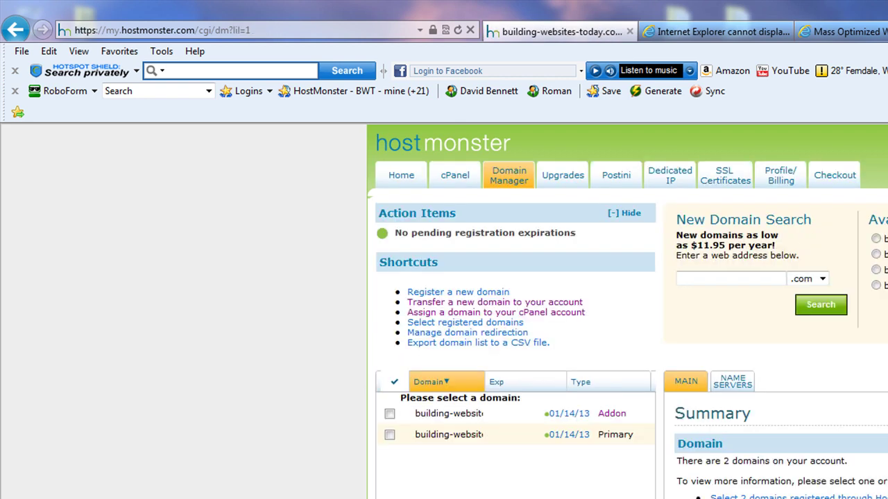
Open the account's subdomain manager from cPanel and create the building-websites subdomain on building-websites-today.com.
click(452, 182)
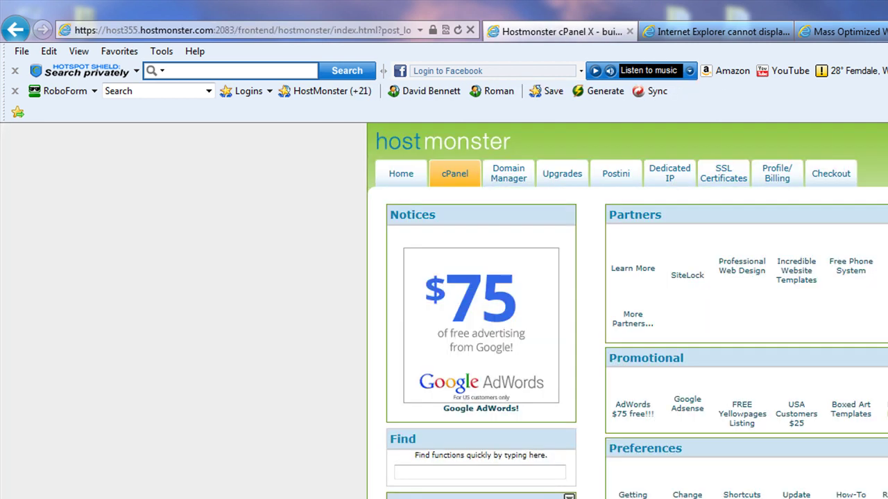
scroll(624, 312, down, 10)
click(743, 336)
click(531, 336)
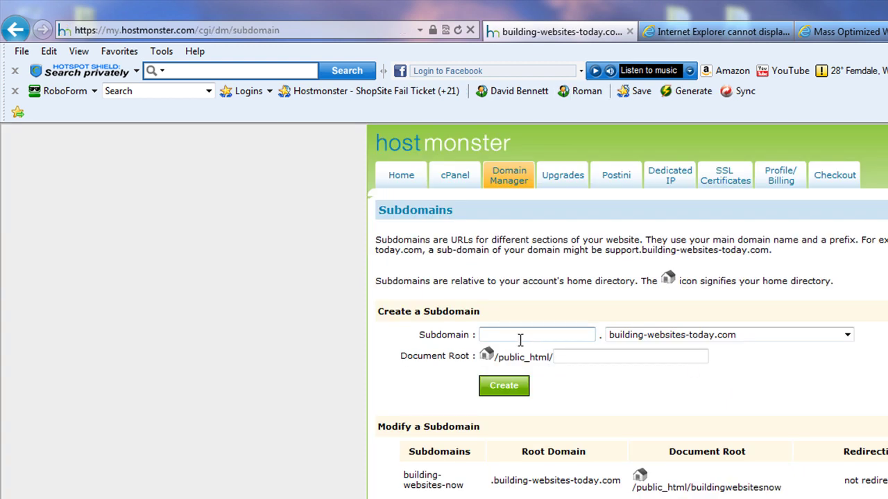
text(building-websites)
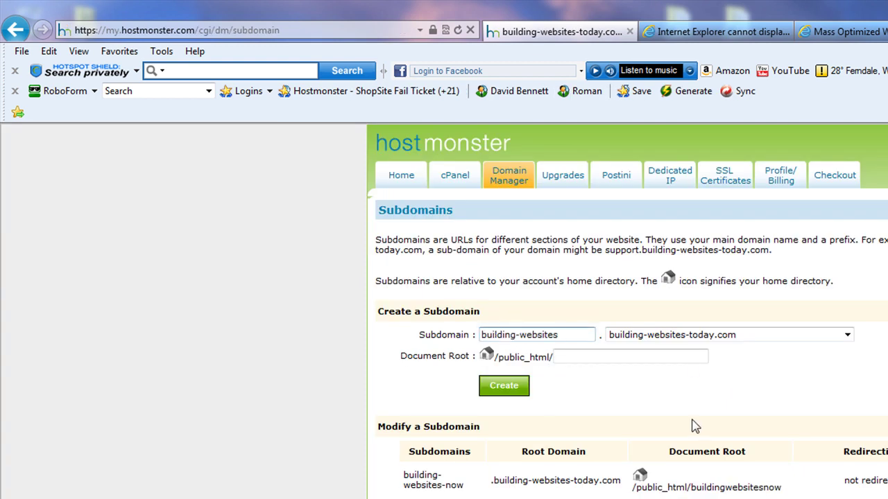
click(500, 385)
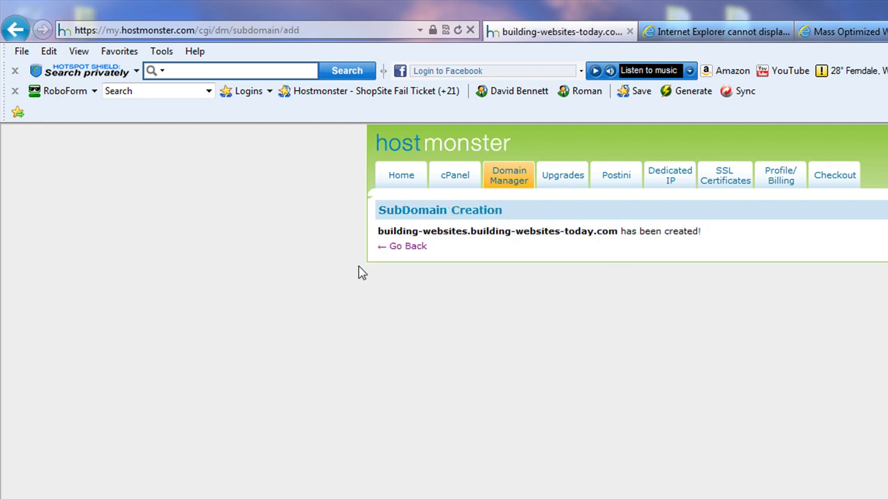
Create a building-websites subdomain on building-websites-now.com with building-websites as its document root.
click(402, 247)
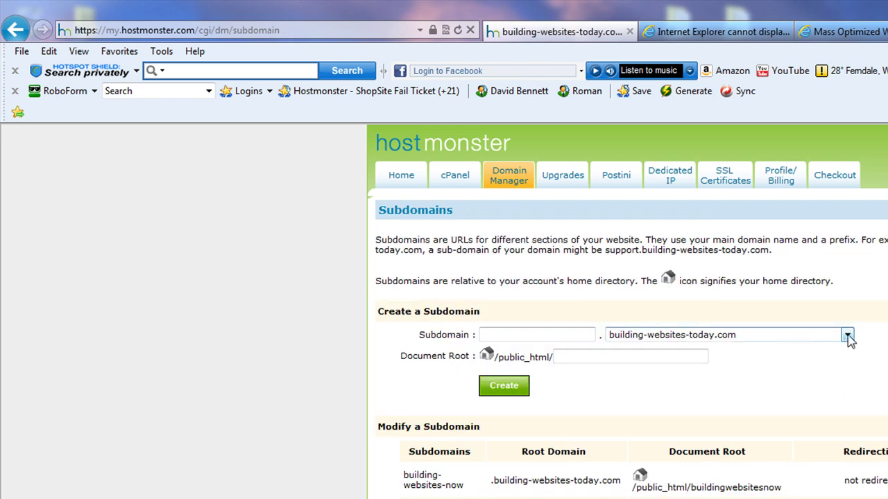
click(847, 335)
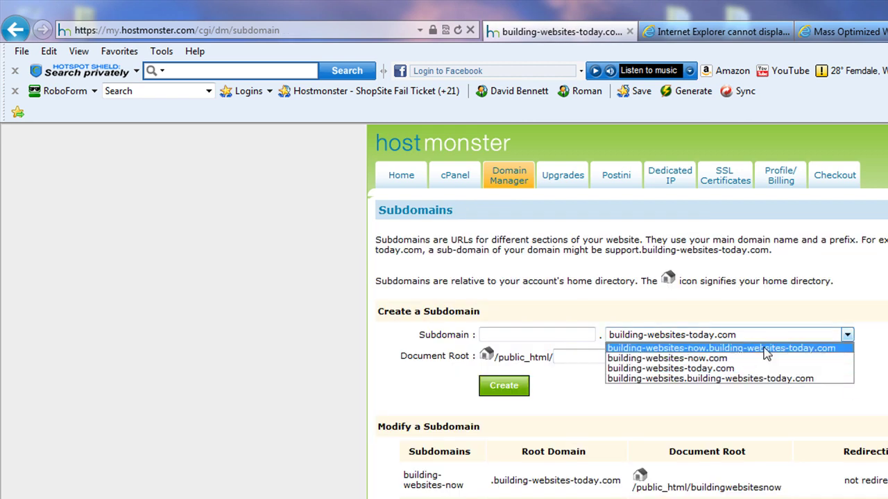
click(724, 359)
click(559, 338)
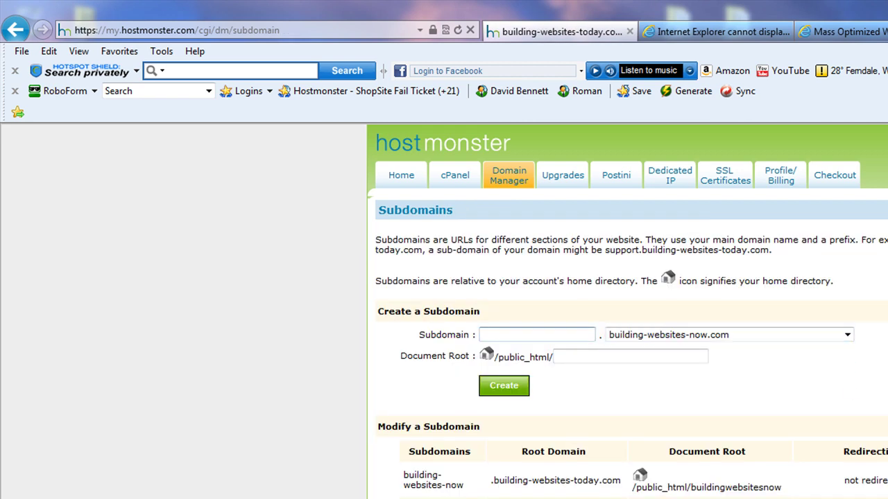
text(building-websites)
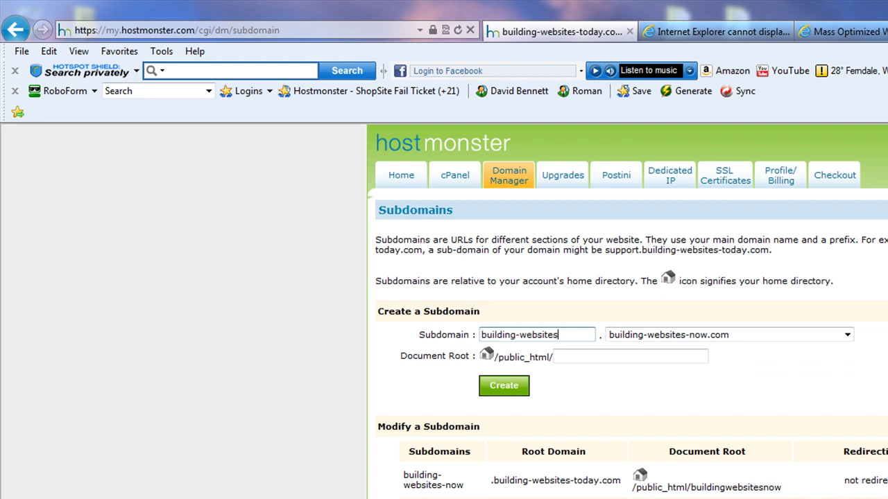
click(838, 392)
click(505, 386)
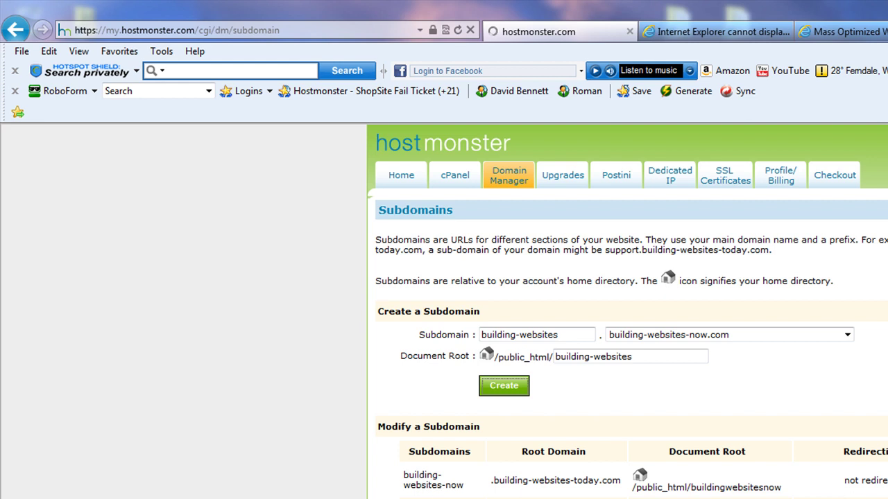
Reopen the subdomain creation form and switch to 3D-FTP to copy the internet-advertising folder's name, leaving the folder unrenamed.
click(407, 248)
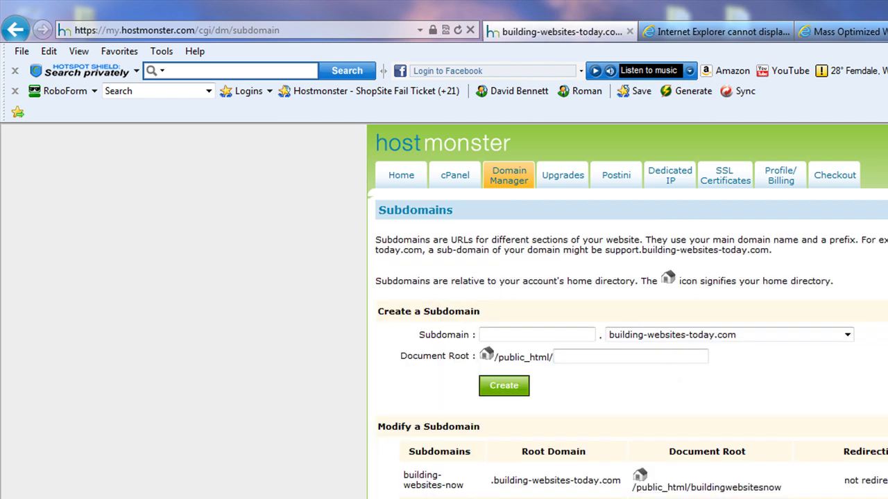
key(alt+Tab)
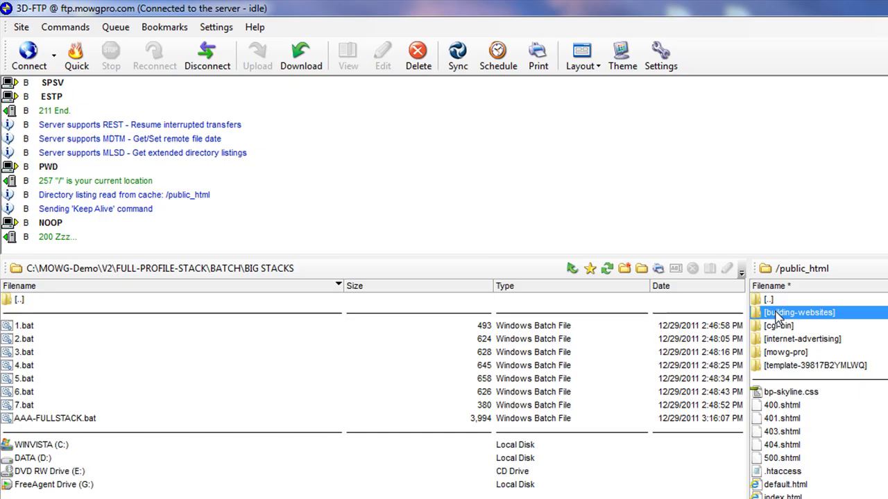
right_click(811, 340)
click(856, 441)
key(ctrl+c)
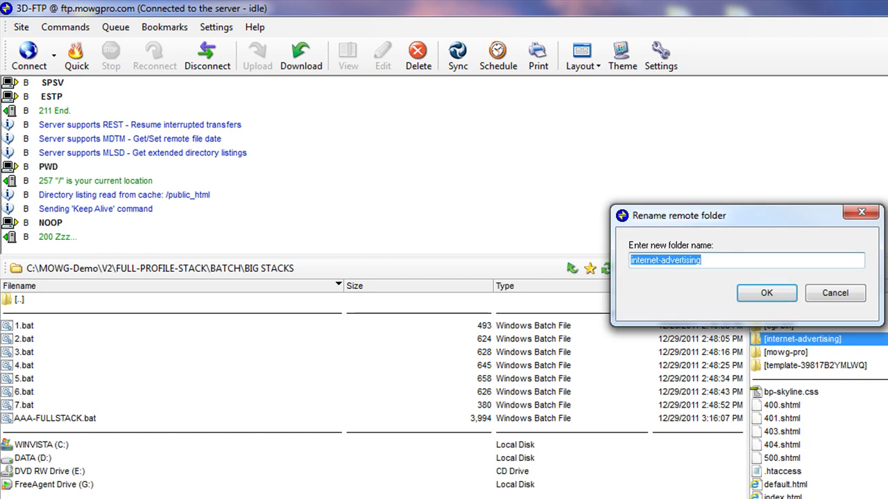
click(835, 293)
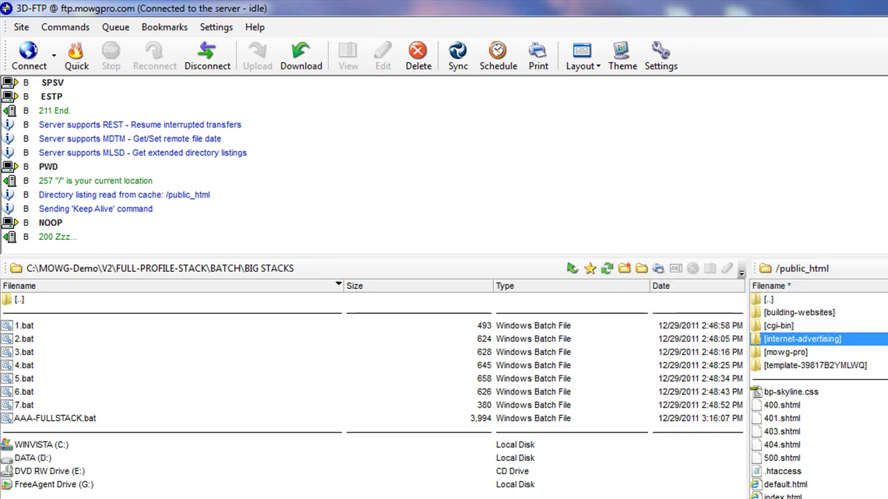
Back in the browser, create the internet-advertising subdomain on building-websites-today.com with document root internet-advertising.
key(alt+Tab)
click(518, 337)
key(ctrl+v)
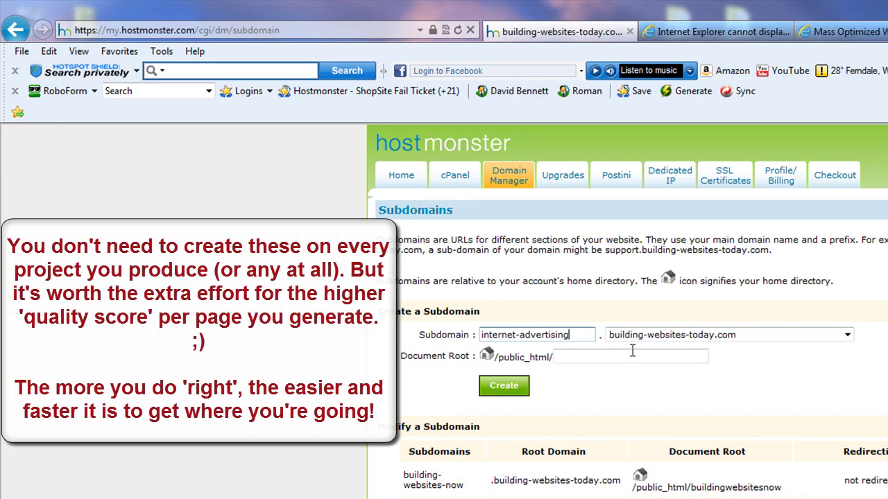
click(882, 392)
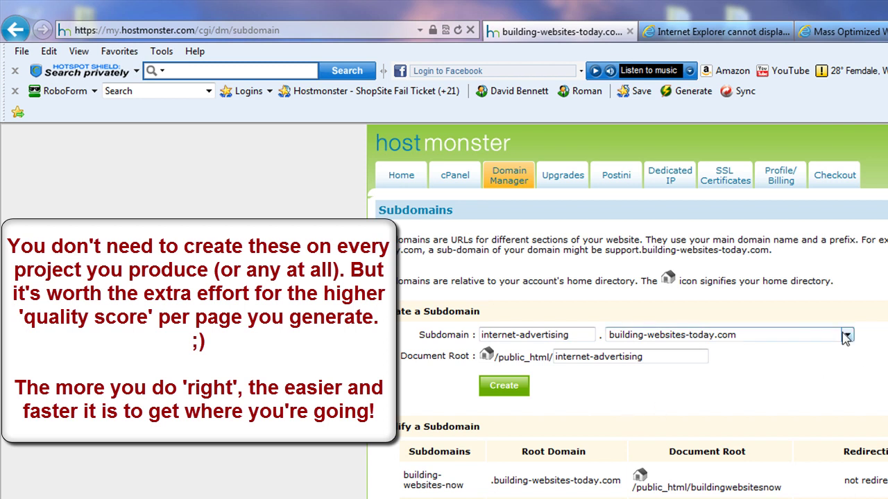
click(501, 387)
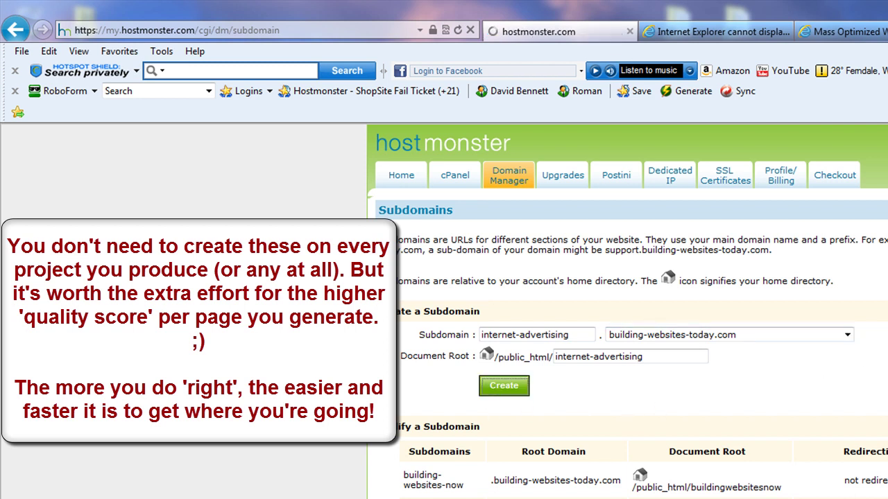
Create an internet-advertising subdomain on building-websites-now.com with internet-advertising as its document root, then return to the subdomain form.
click(414, 247)
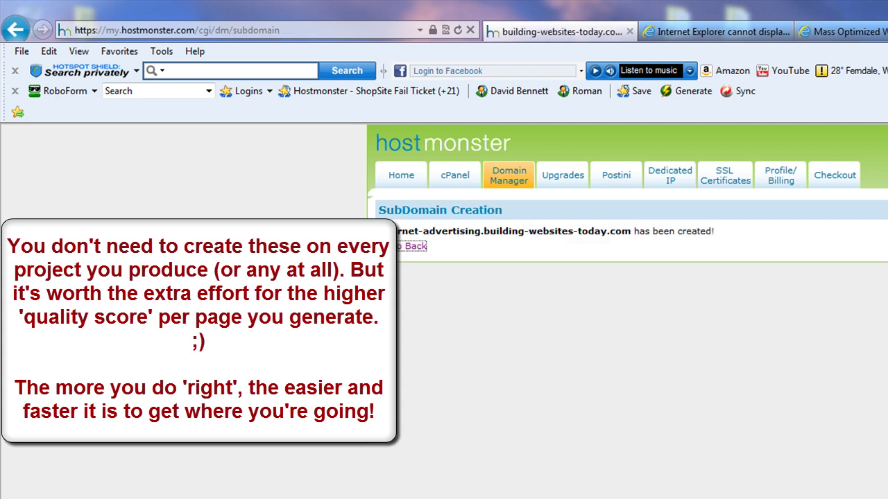
click(562, 335)
right_click(562, 334)
click(687, 401)
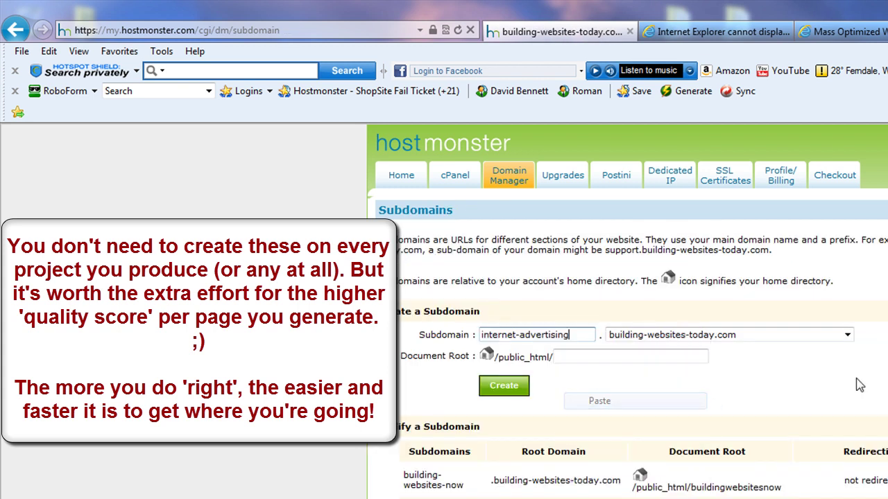
click(847, 334)
click(713, 358)
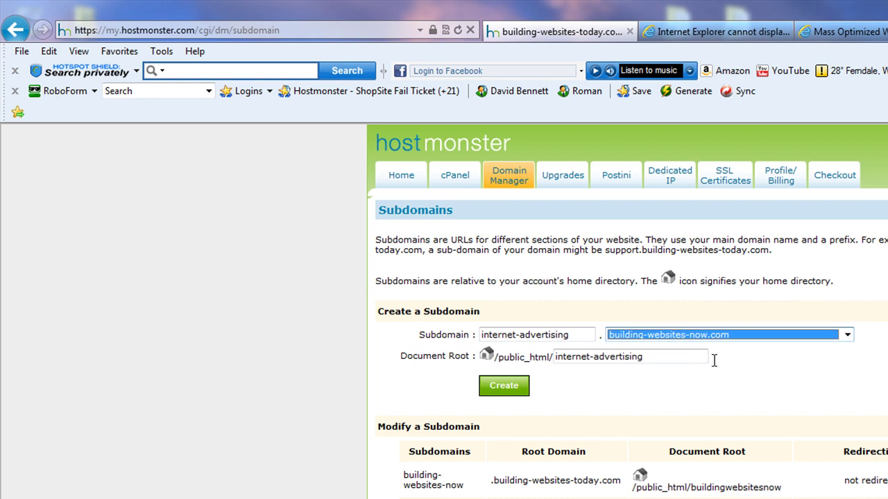
click(504, 387)
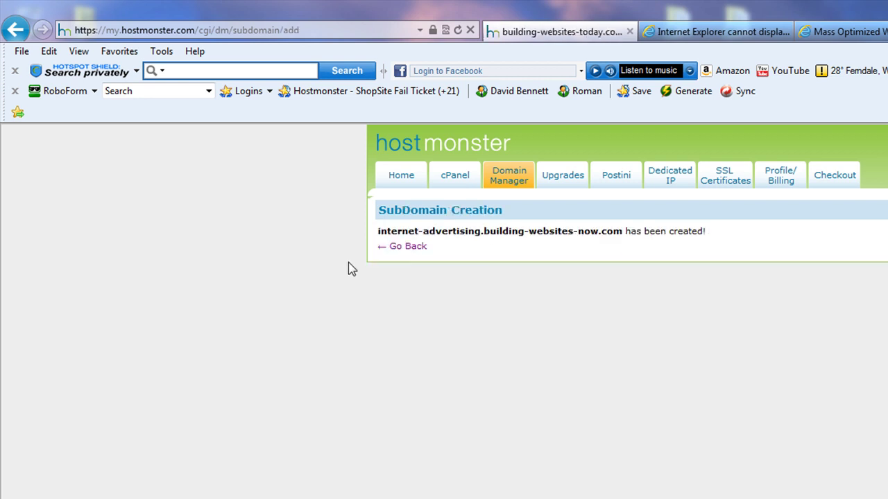
click(408, 248)
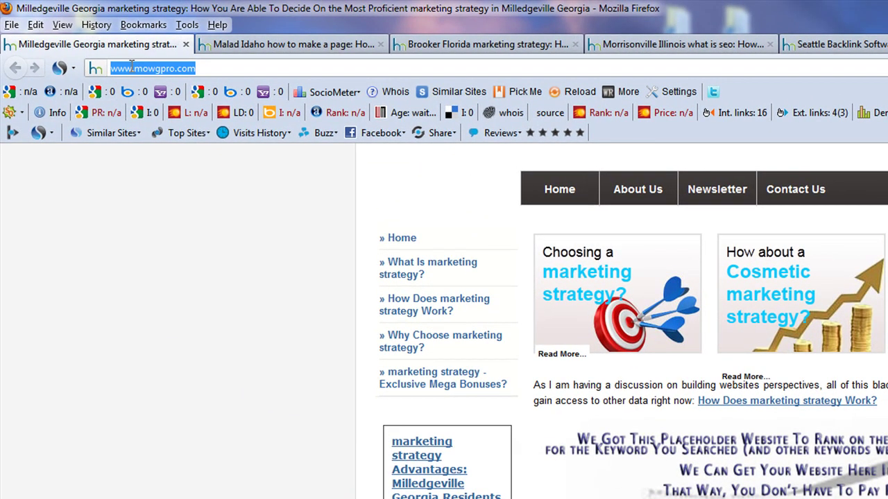
In Firefox, load internet-advertising.mowgpro.com by replacing www in the address, and look through the page.
click(133, 67)
drag(132, 68, 106, 69)
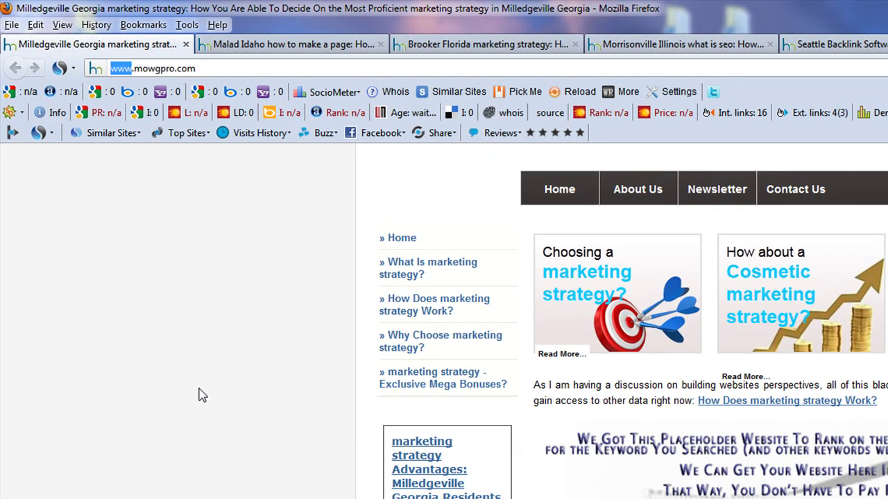
text(internet-advertising)
key(Return)
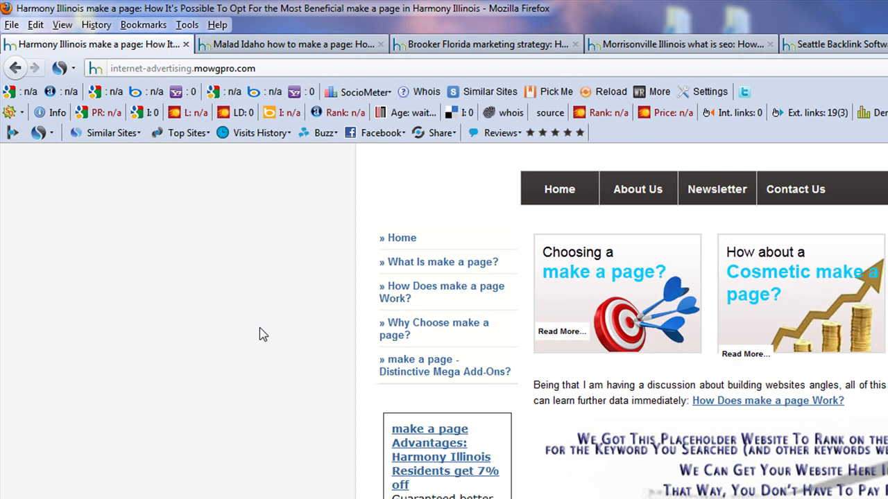
click(217, 67)
click(207, 294)
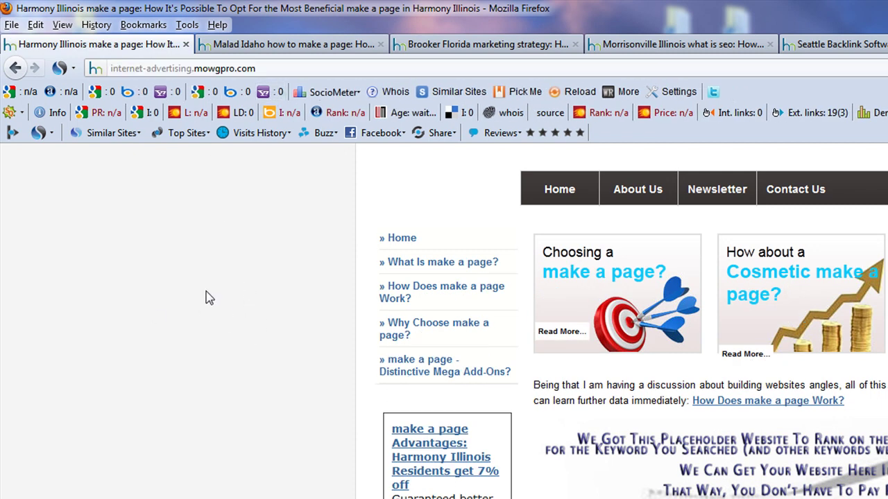
key(Page_Down)
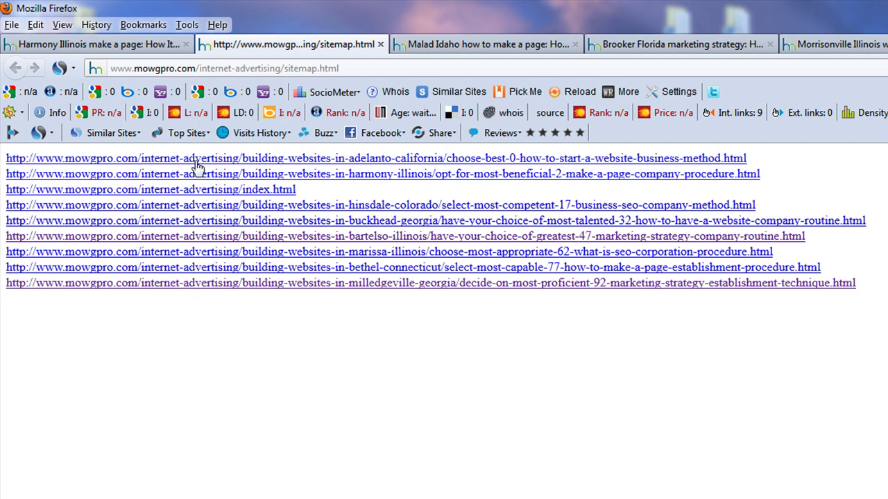
Load the text version of the internet-advertising sitemap, sitemap.txt, in place of sitemap.html.
click(321, 67)
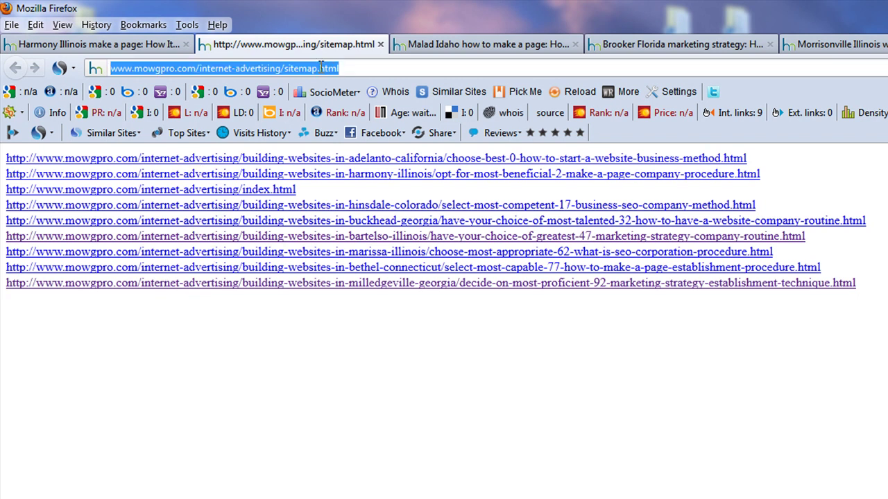
double_click(329, 68)
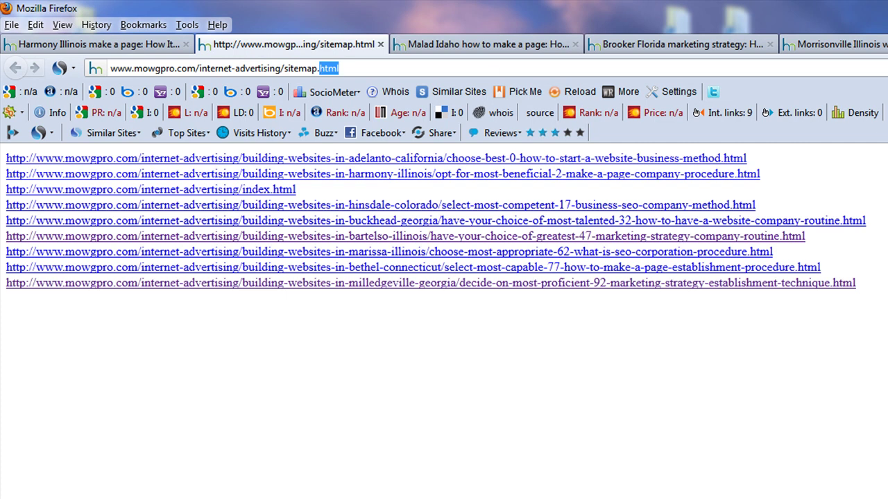
text(txt)
key(Return)
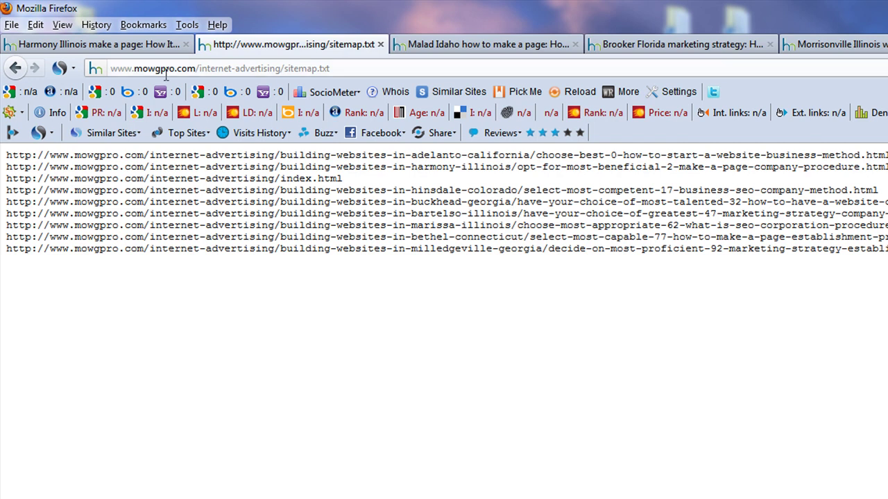
Return to the internet-advertising subdomain page and close Firefox with all its open pages.
click(151, 46)
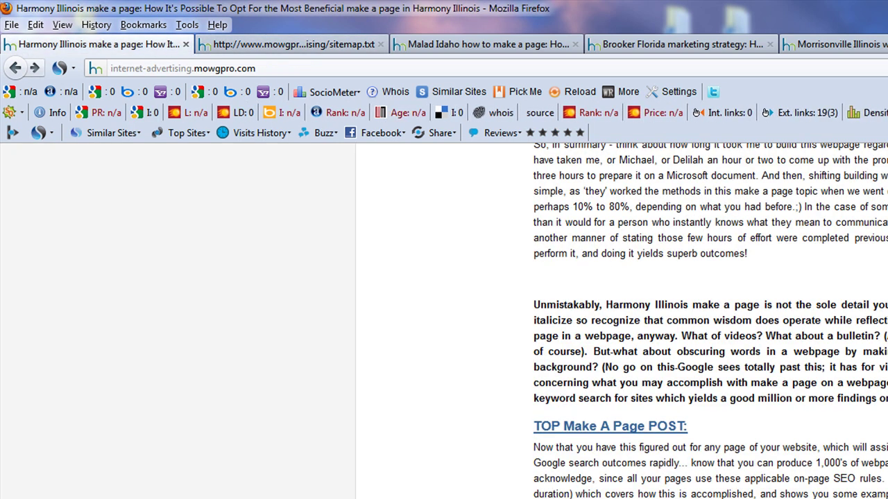
key(alt+F4)
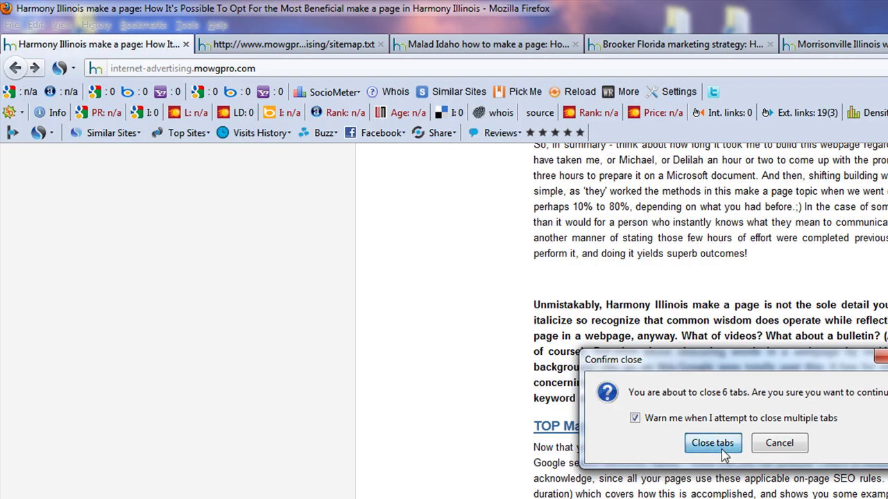
click(720, 444)
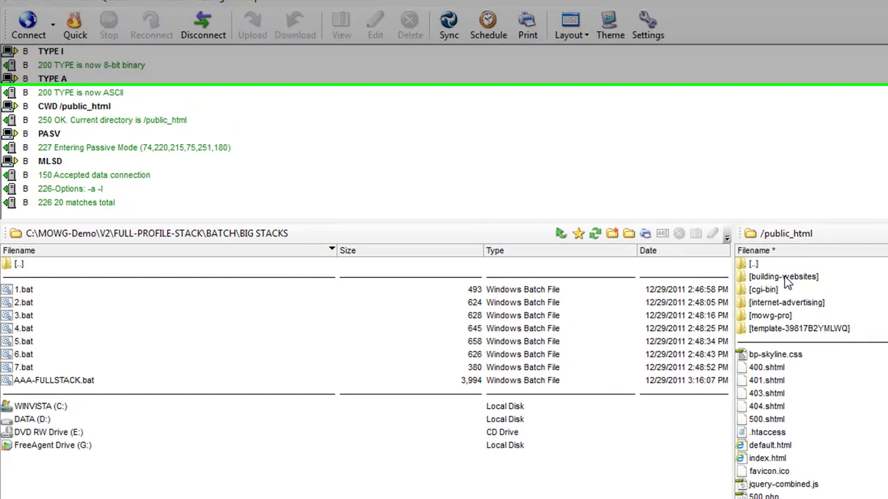
In 3D-FTP, download sitemap.html and sitemap.txt from the server's building-websites folder to the local BIG STACKS folder.
double_click(797, 313)
scroll(858, 415, down, 20)
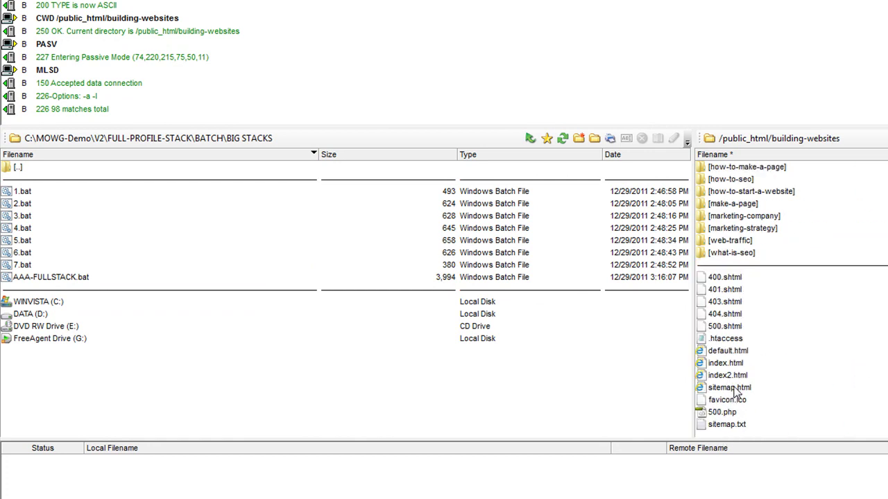
click(734, 387)
ctrl+click(732, 428)
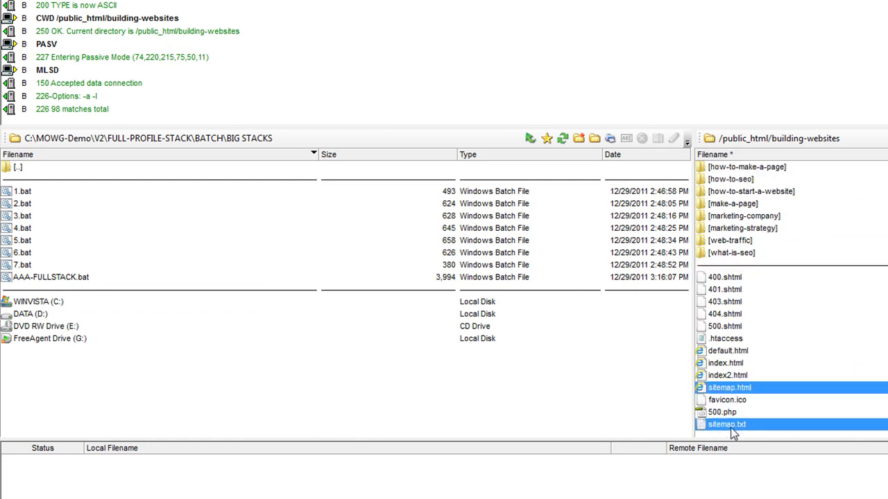
right_click(733, 428)
click(786, 172)
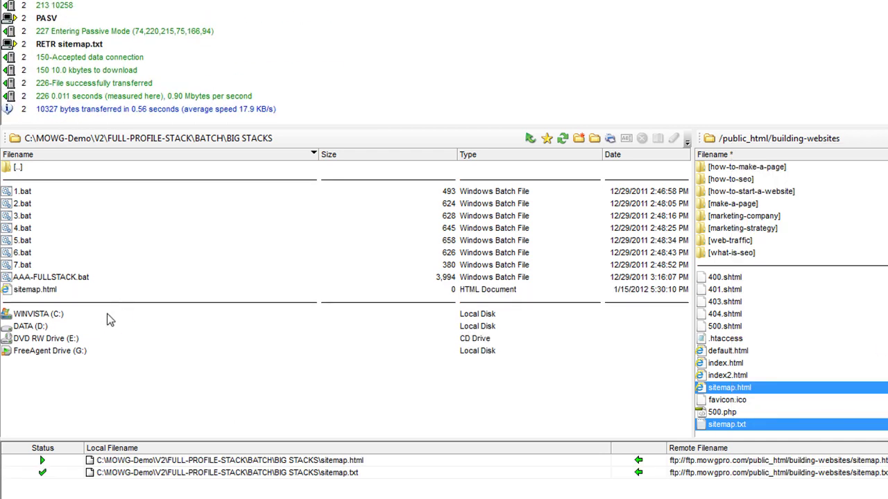
Open the downloaded local sitemap.html in the 3D-FTP Text Editor.
right_click(38, 291)
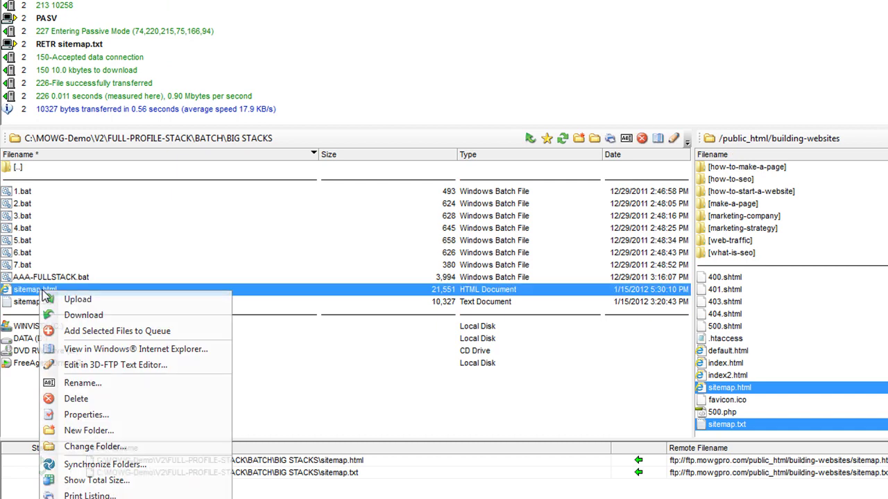
click(140, 363)
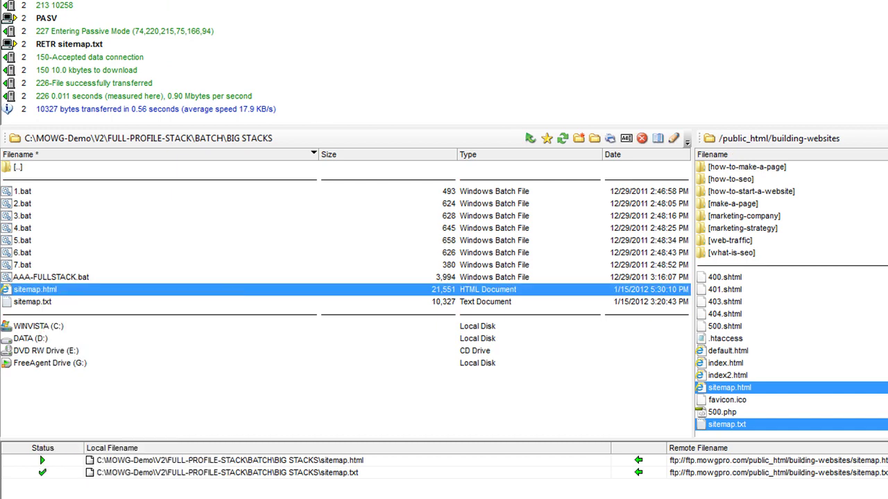
click(788, 62)
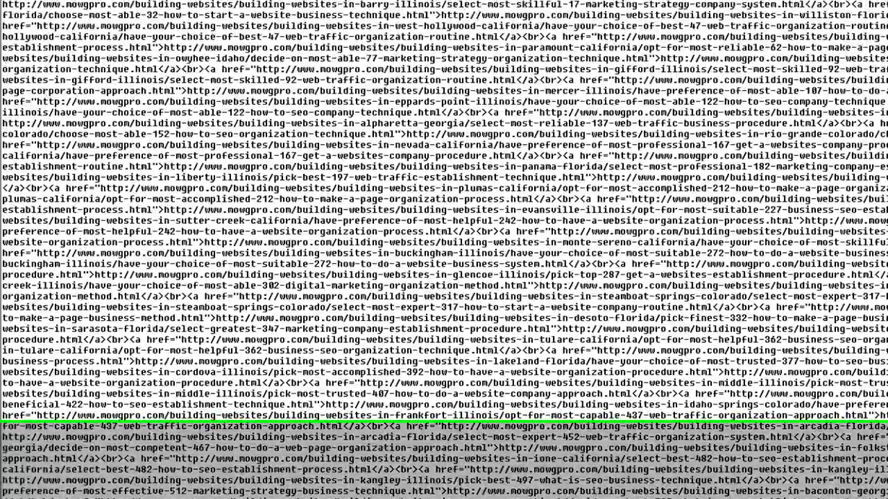
Copy the text ".com/building-websites" from the first link in sitemap.html.
drag(285, 42, 182, 44)
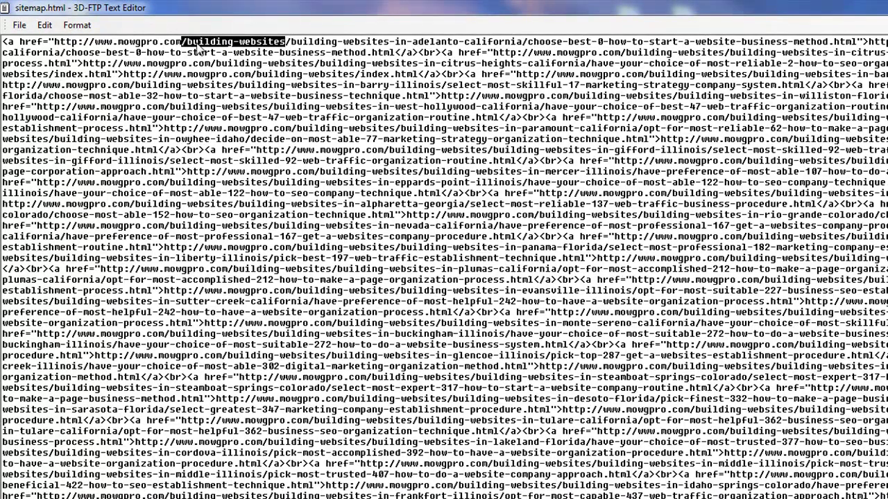
click(199, 43)
drag(286, 41, 158, 43)
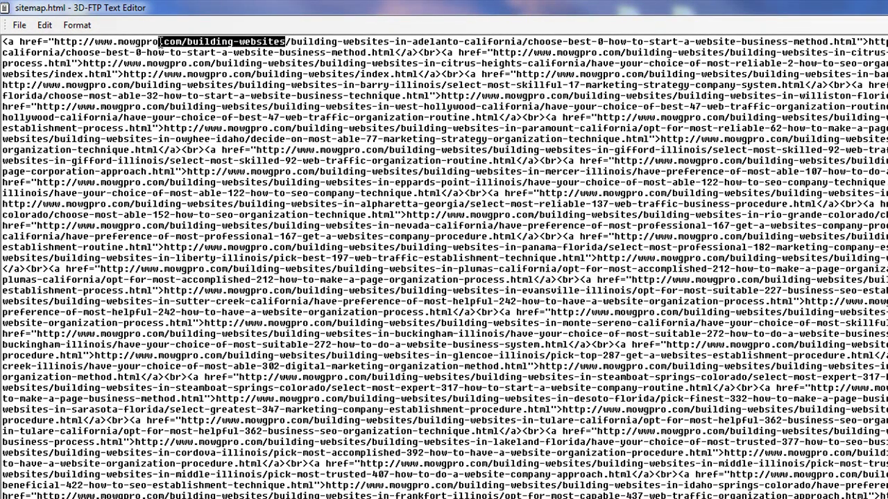
right_click(209, 42)
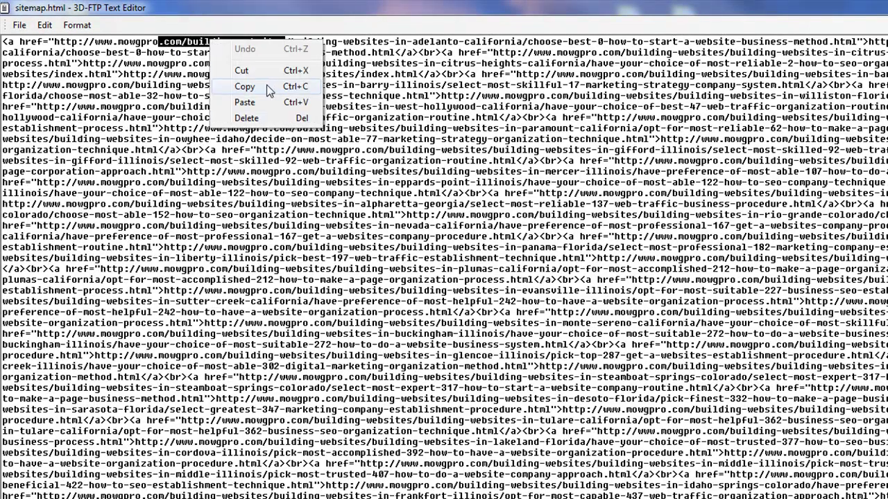
click(269, 90)
Replace every ".com/building-websites" in sitemap.html with ".com".
click(44, 25)
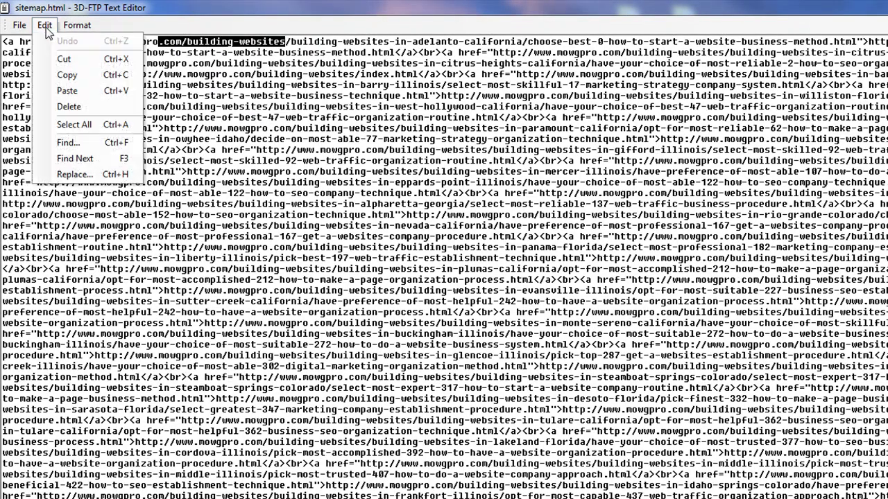
click(87, 177)
key(ctrl+v)
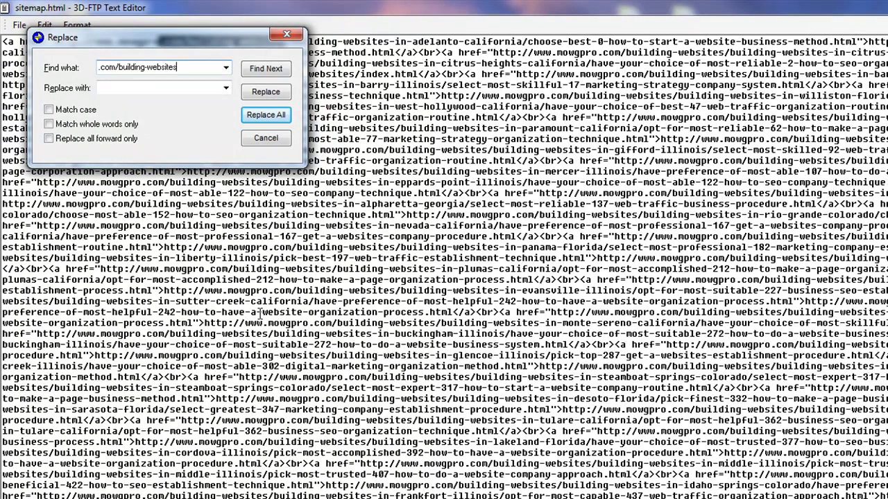
click(169, 90)
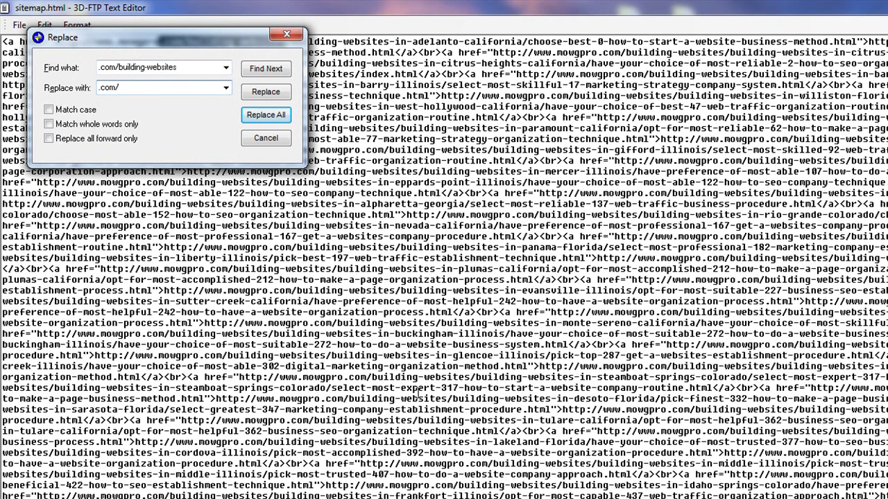
drag(167, 39, 407, 250)
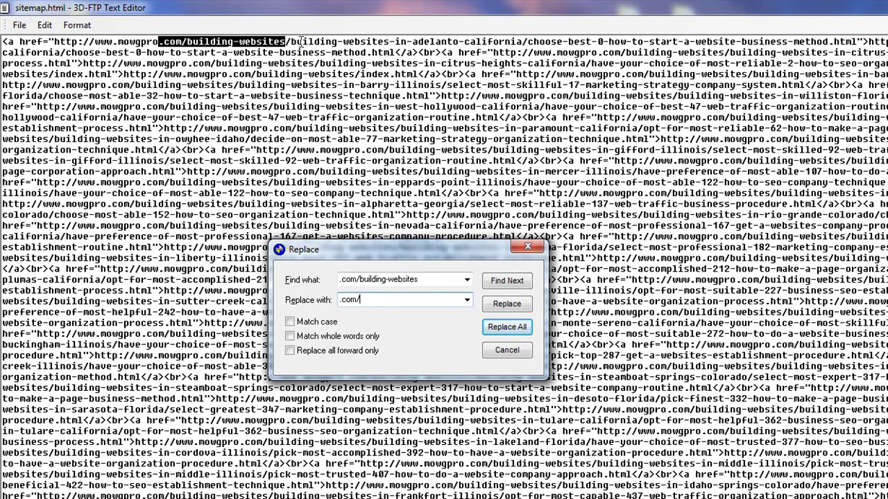
text(.com)
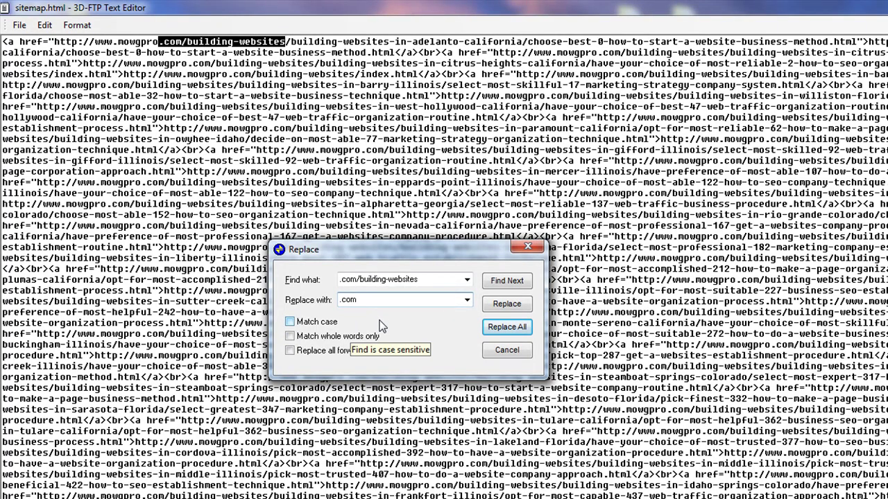
click(515, 326)
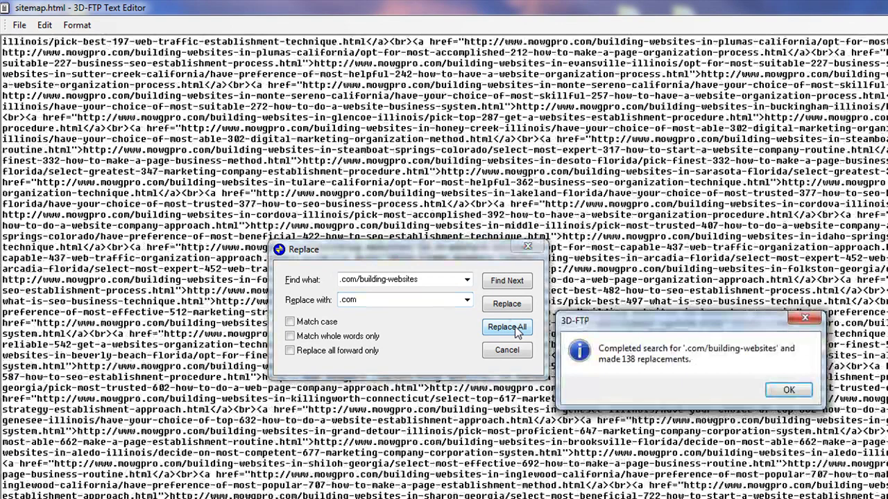
click(794, 391)
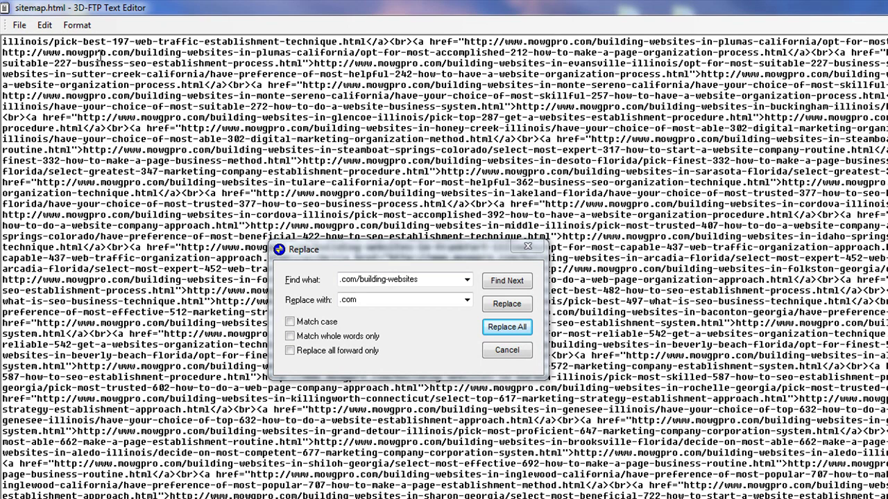
drag(106, 52, 43, 53)
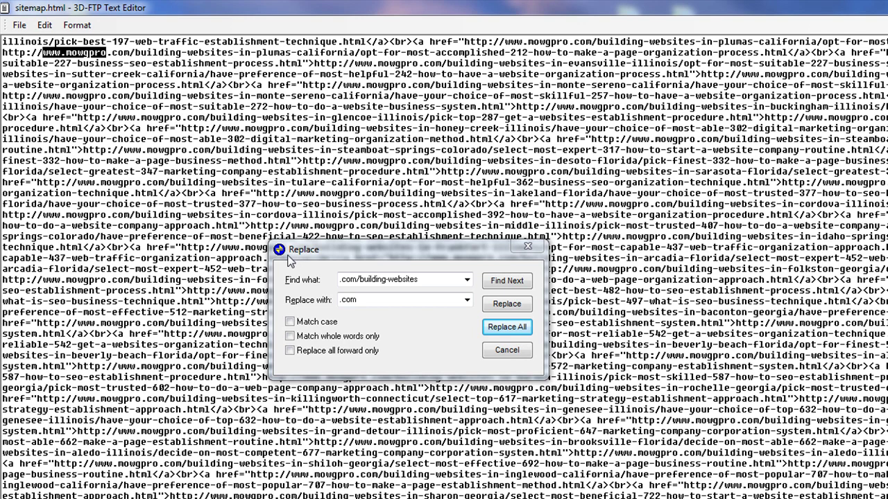
click(444, 281)
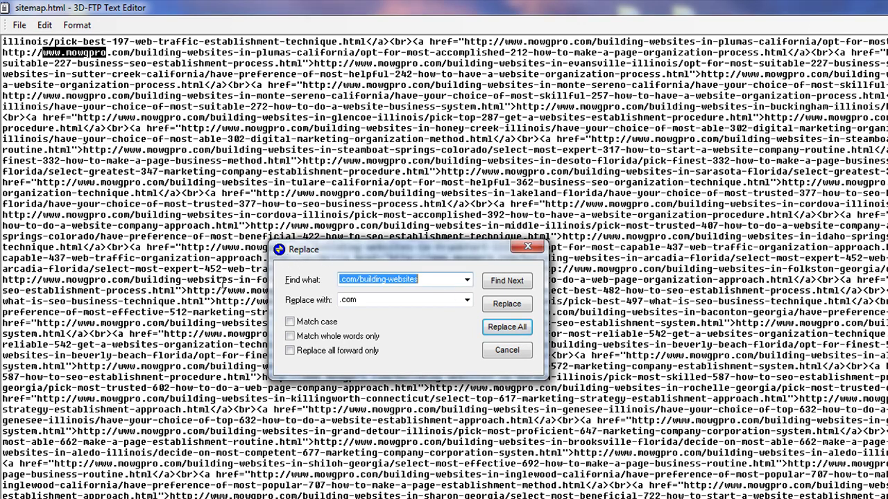
key(ctrl+v)
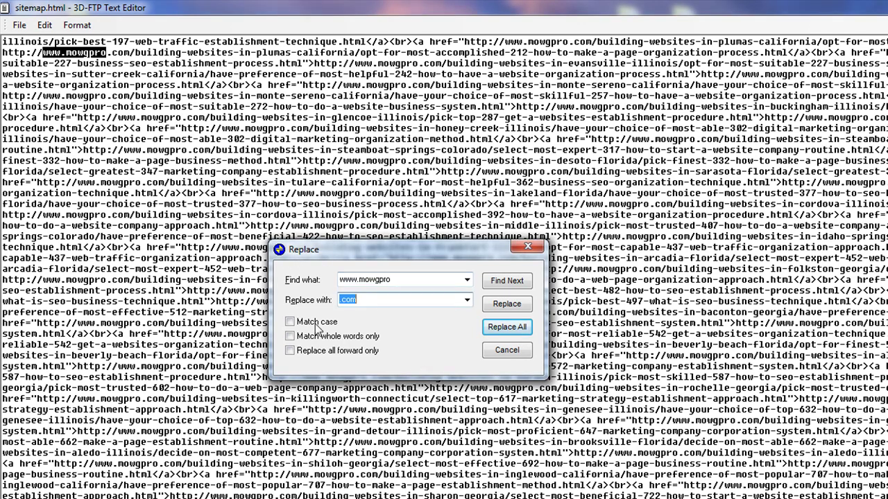
click(379, 299)
key(ctrl+v)
drag(356, 299, 339, 300)
text(building)
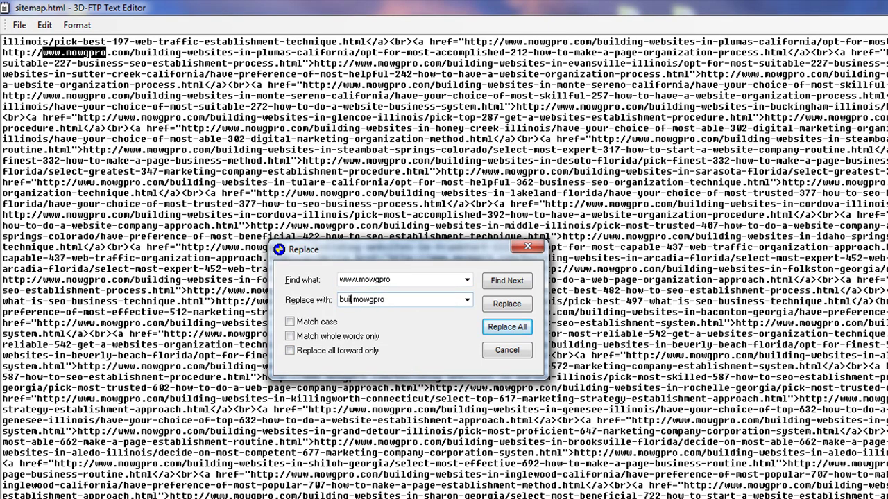
text(-websites)
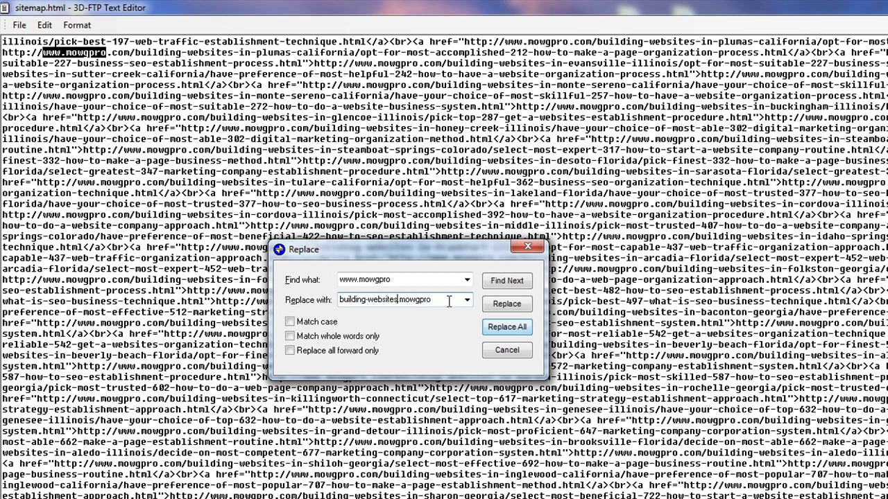
click(499, 326)
click(787, 389)
click(529, 247)
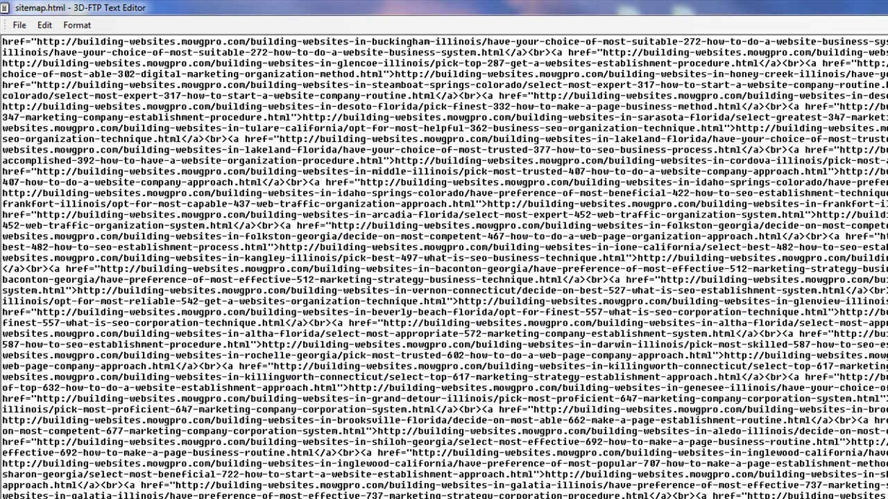
key(alt+F4)
click(680, 400)
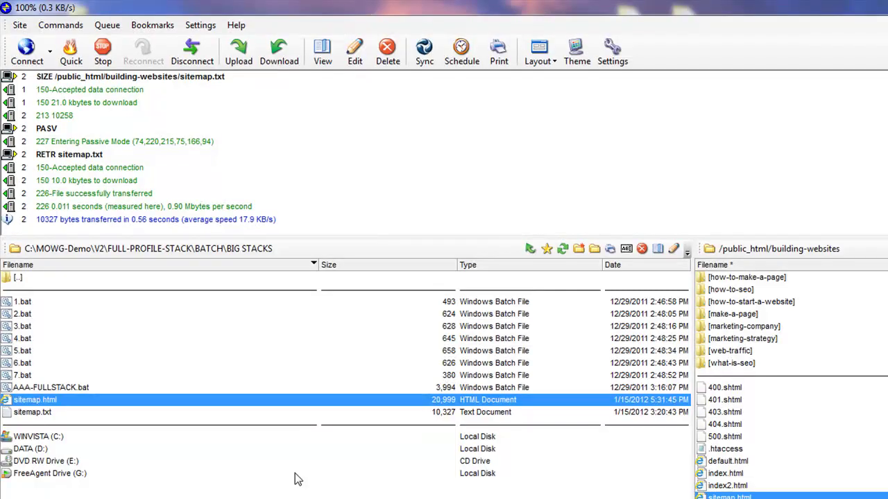
Open the local sitemap.txt in Notepad and replace every ".com/building-websites/" with ".com/".
click(31, 414)
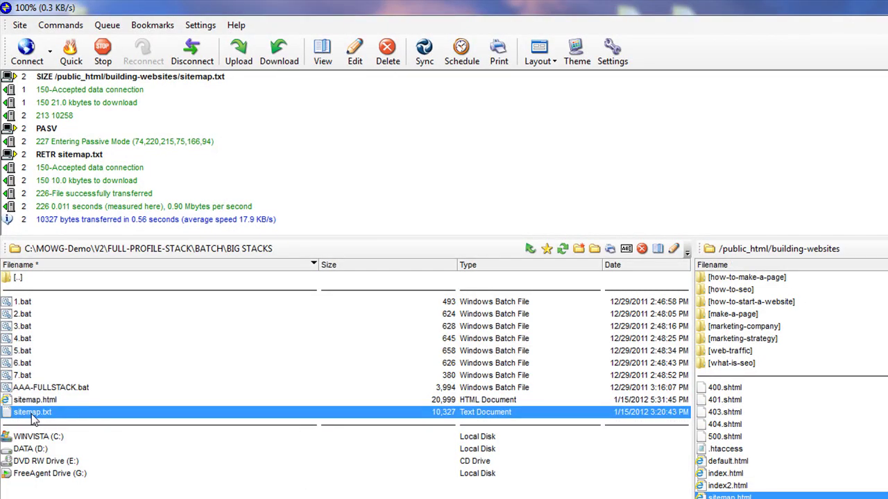
double_click(33, 414)
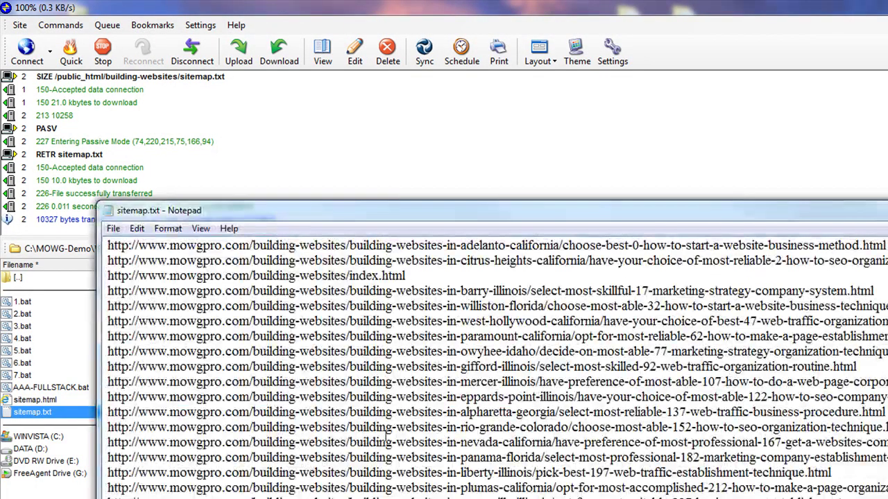
drag(351, 245, 224, 247)
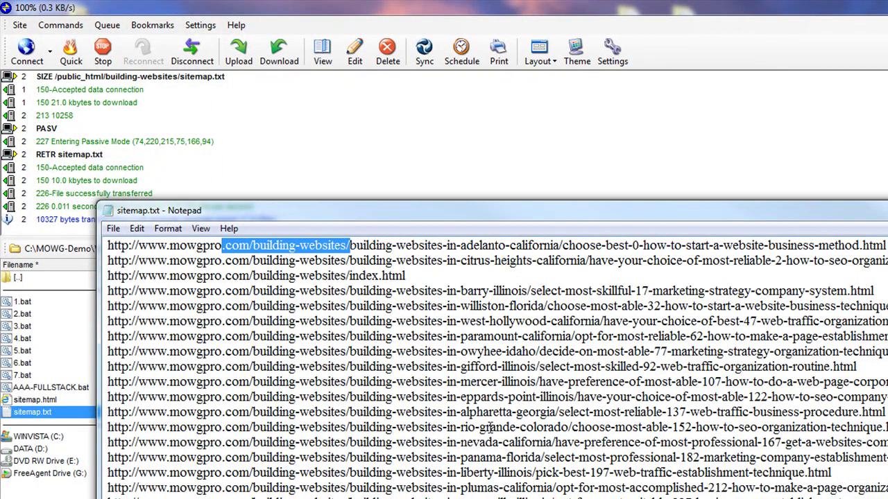
key(ctrl+h)
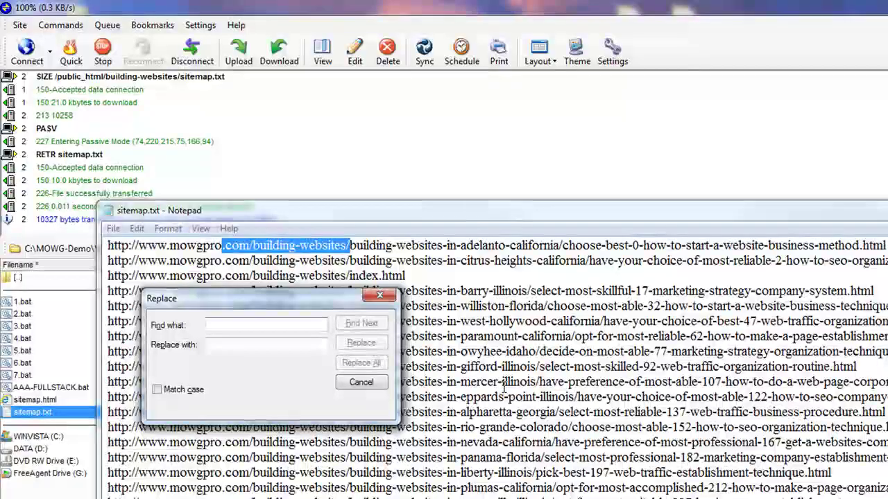
click(248, 342)
text(.com/)
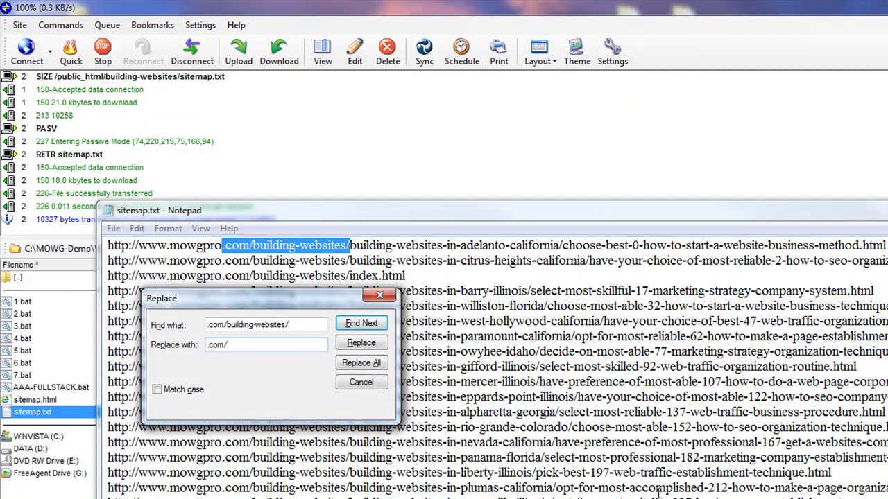
click(251, 344)
click(359, 368)
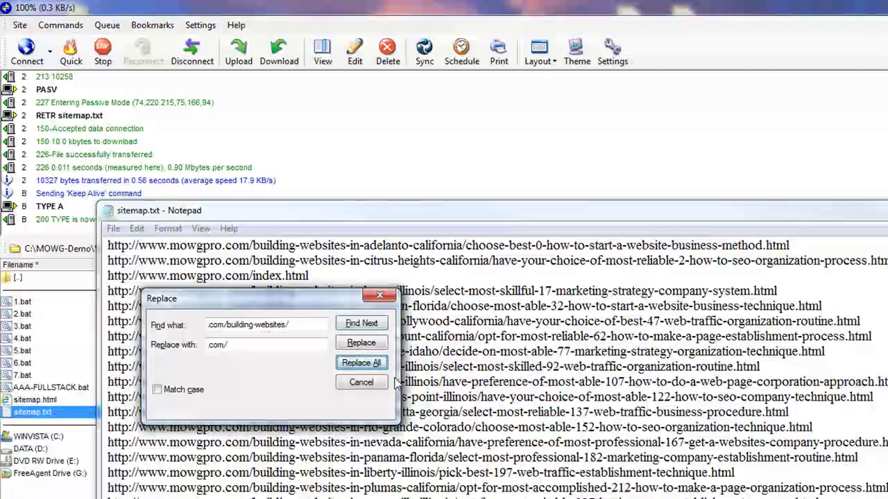
drag(222, 246, 138, 247)
key(ctrl+c)
double_click(271, 324)
key(ctrl+v)
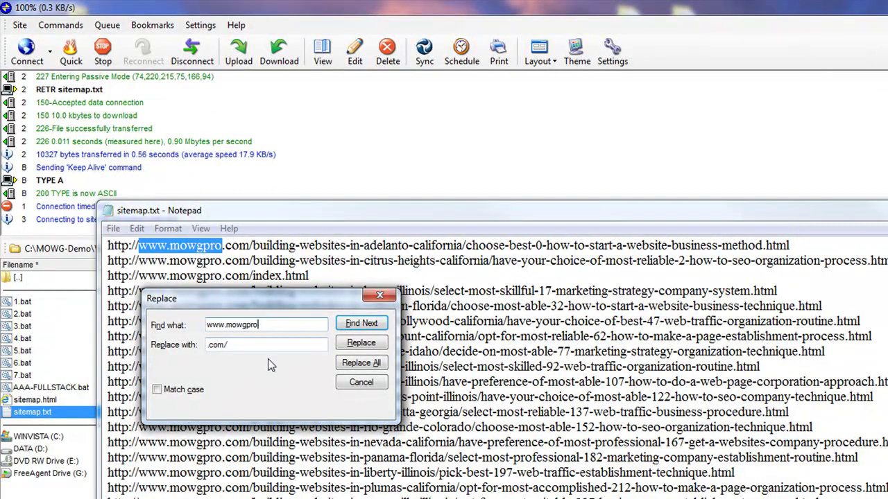
double_click(257, 343)
key(ctrl+v)
click(222, 345)
key(BackSpace)
key(BackSpace)
key(BackSpace)
key(BackSpace)
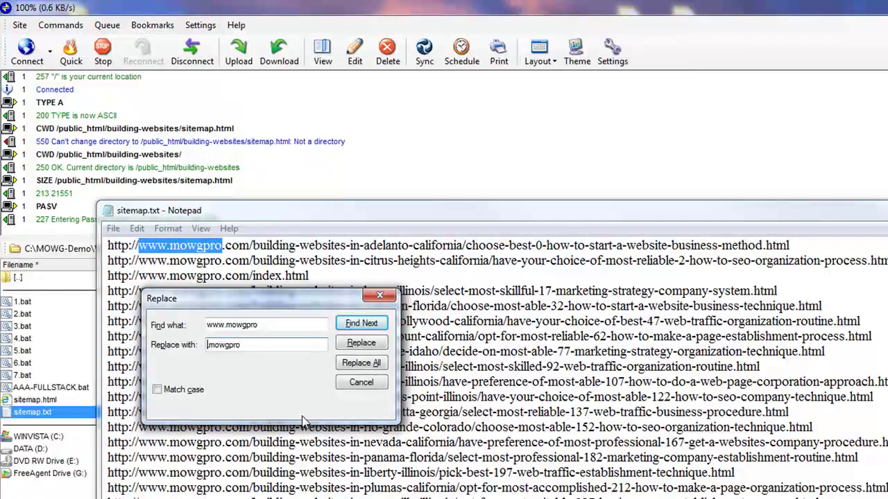
text(buid.)
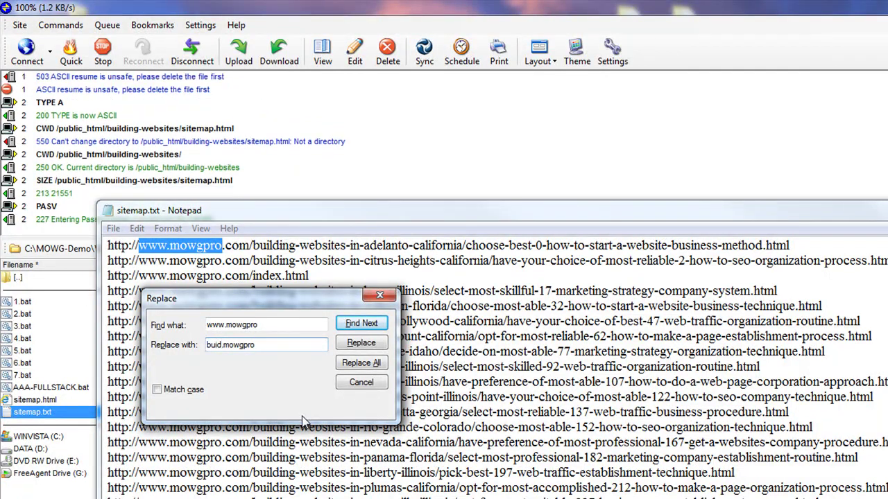
key(BackSpace)
key(BackSpace)
text(lding-websites.)
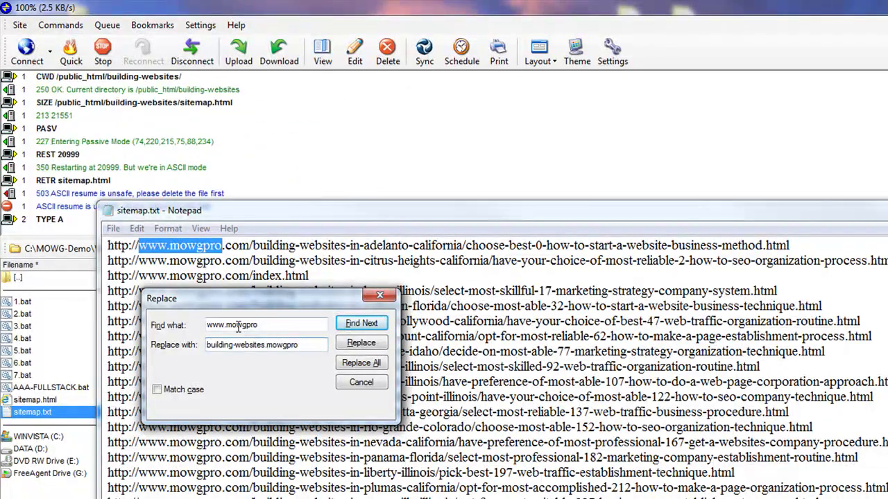
click(358, 364)
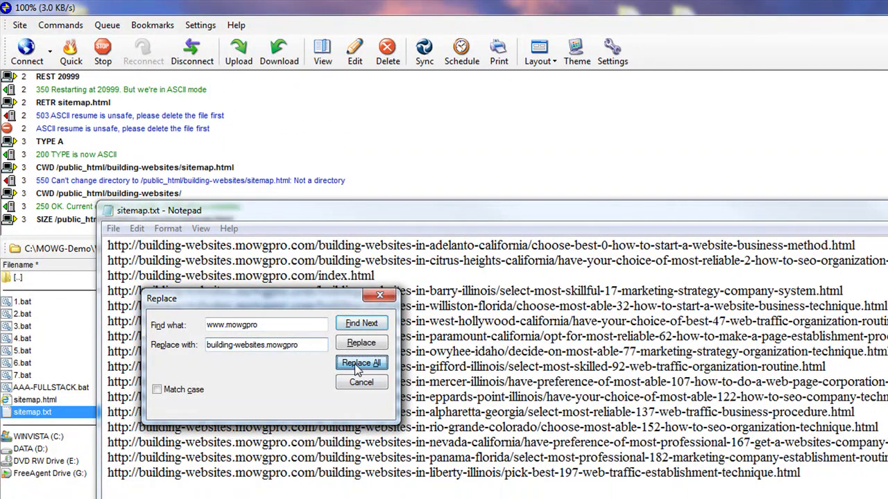
click(379, 296)
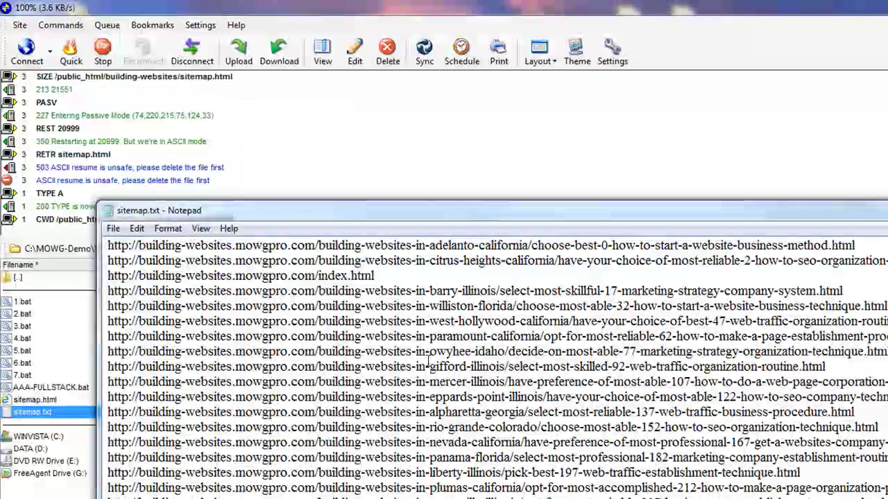
Save and close sitemap.txt, then upload sitemap.html and sitemap.txt to the server's building-websites folder.
key(alt+F4)
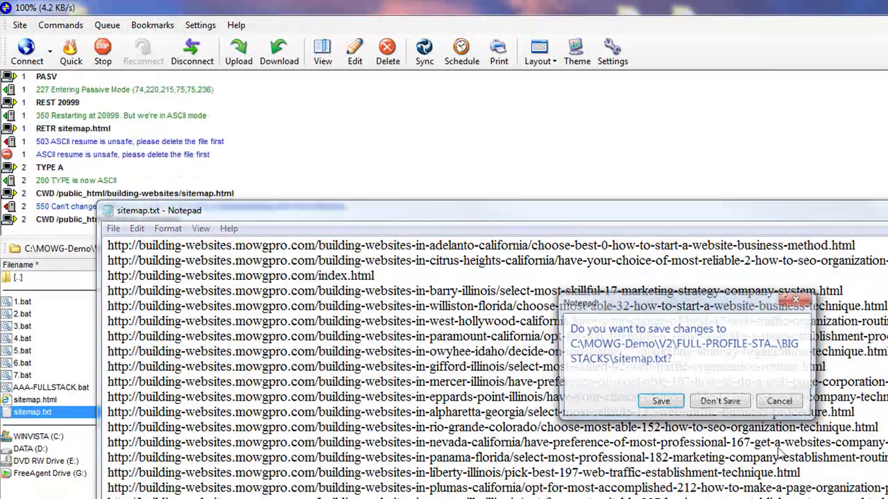
click(659, 401)
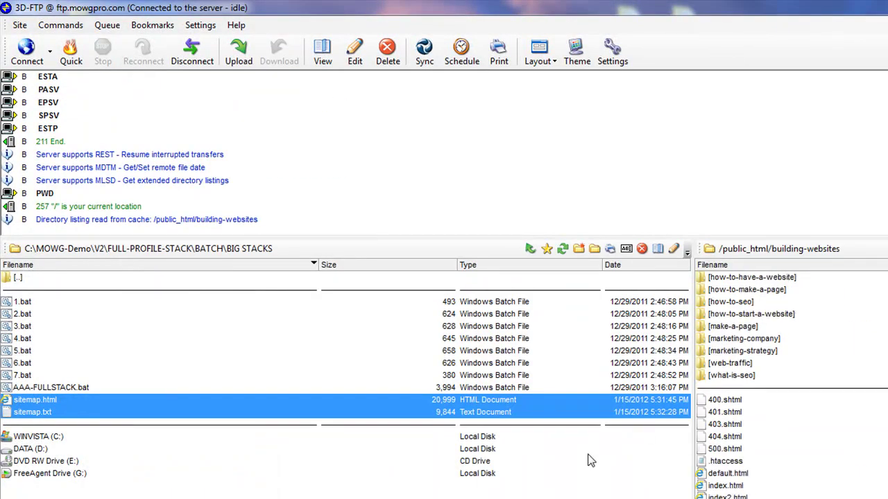
right_click(215, 409)
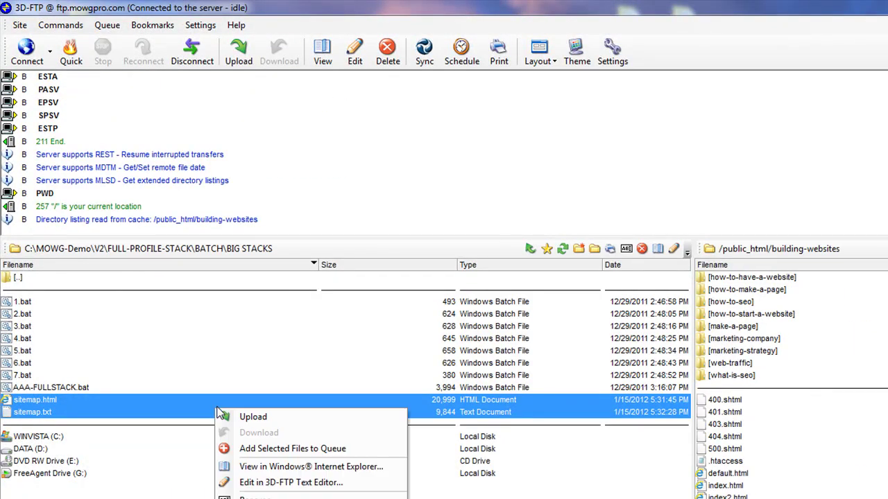
click(302, 417)
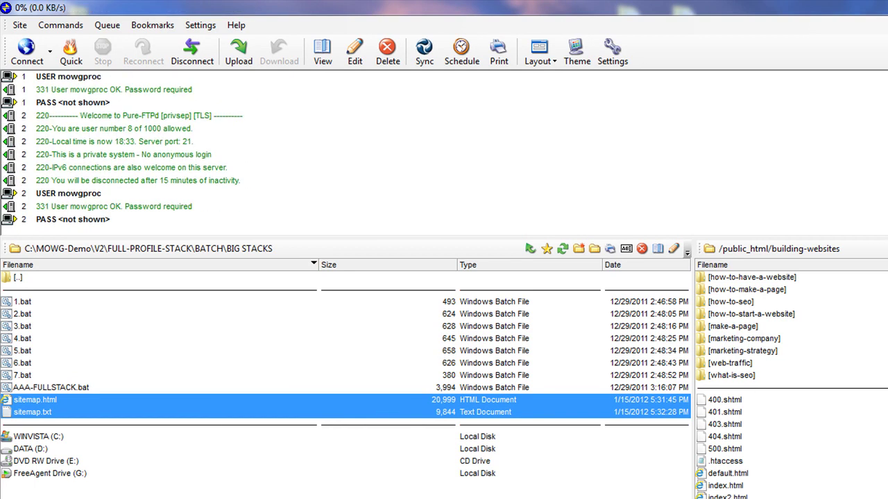
click(722, 438)
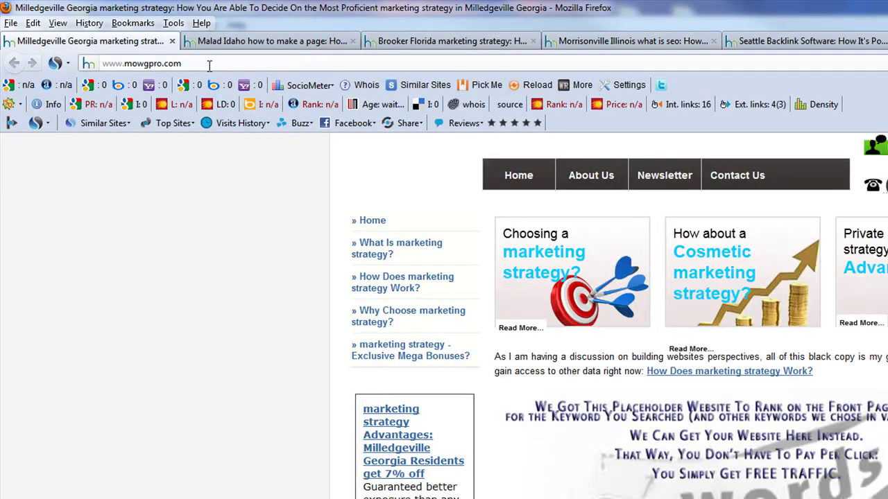
click(208, 64)
click(208, 65)
scroll(246, 297, down, 15)
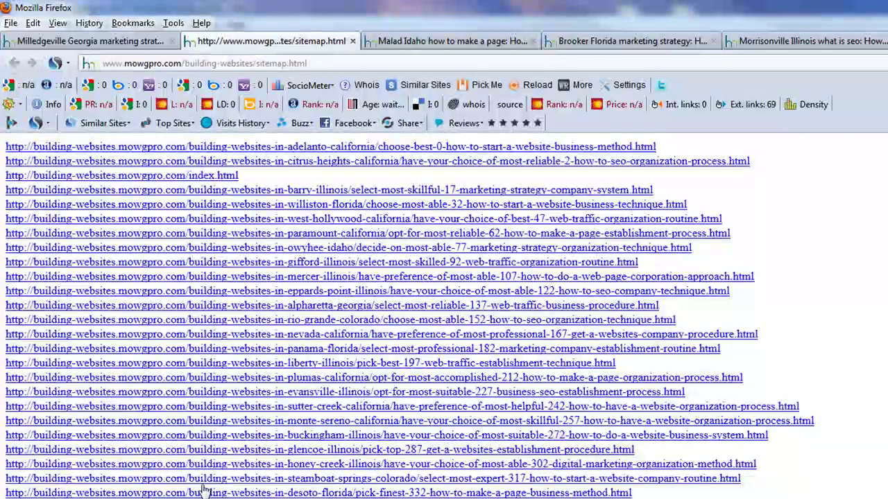
click(156, 466)
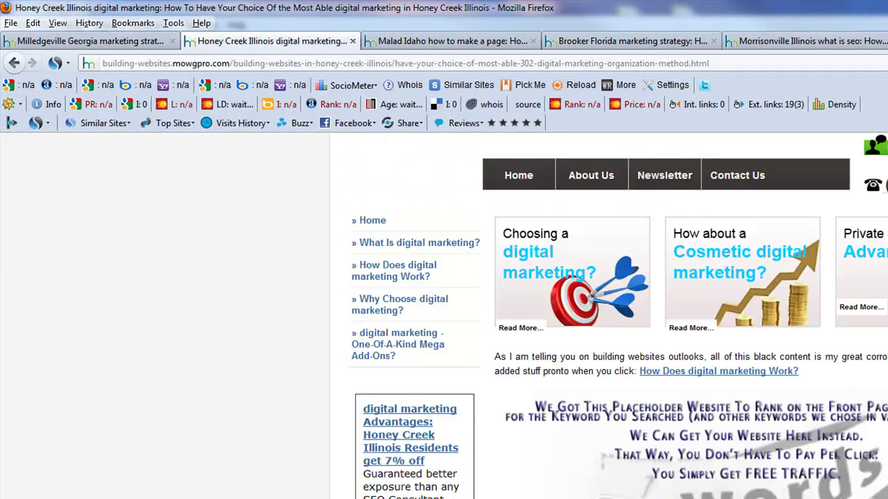
click(175, 63)
click(205, 199)
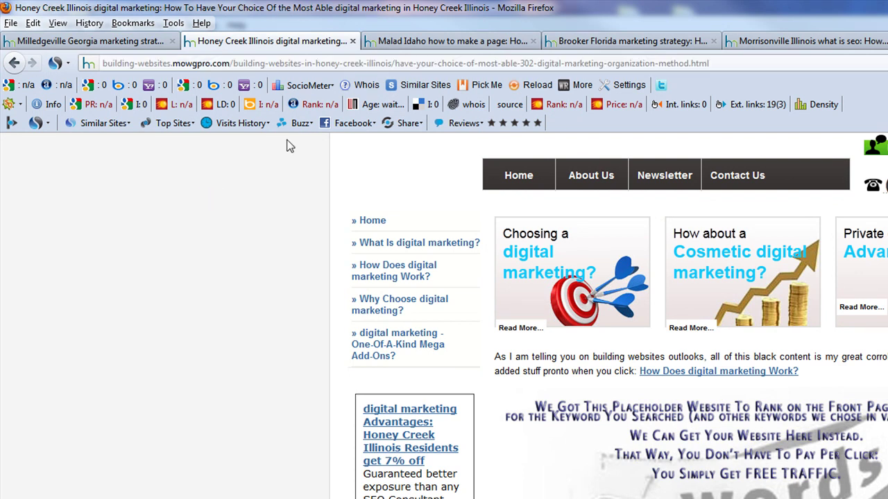
key(alt+F4)
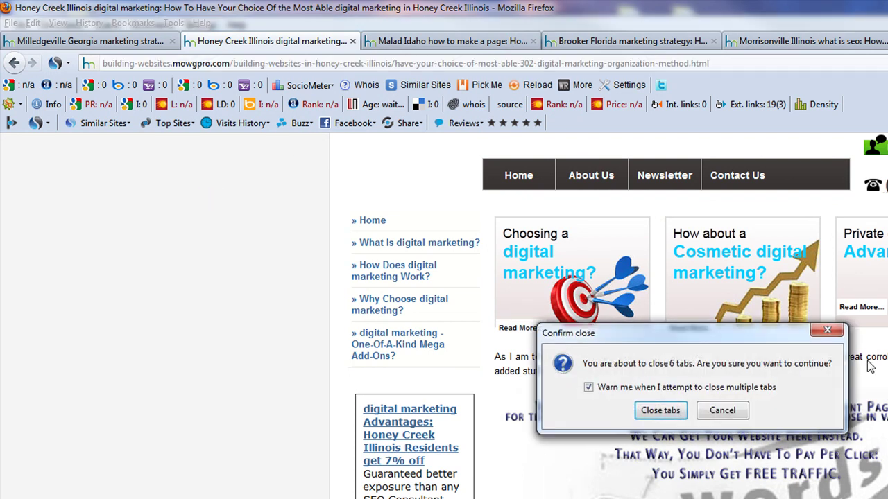
click(661, 414)
In 3D-FTP, look through the server's how-to-do-a-website folder inside building-websites and return to the parent folder.
click(829, 363)
scroll(871, 458, down, 20)
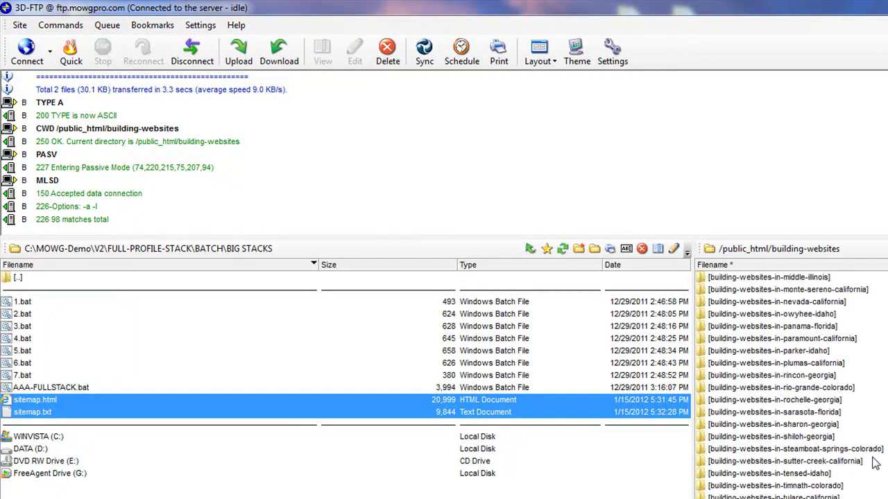
double_click(767, 413)
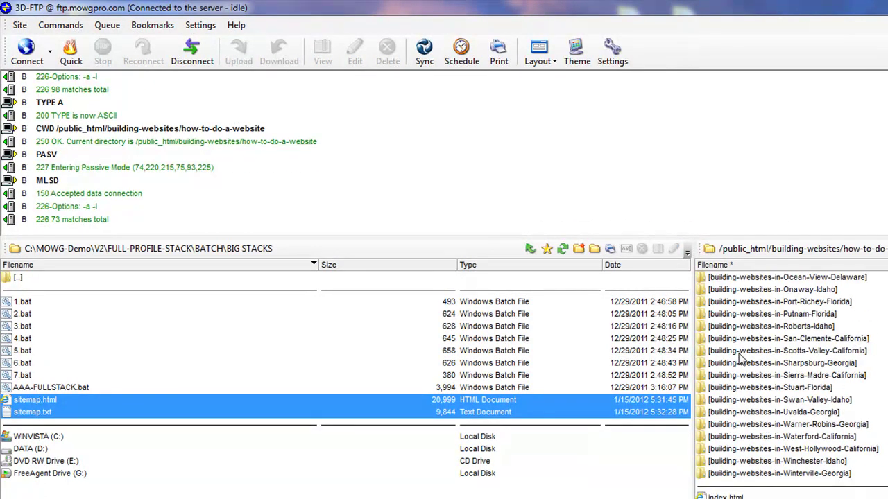
scroll(794, 402, up, 20)
click(707, 277)
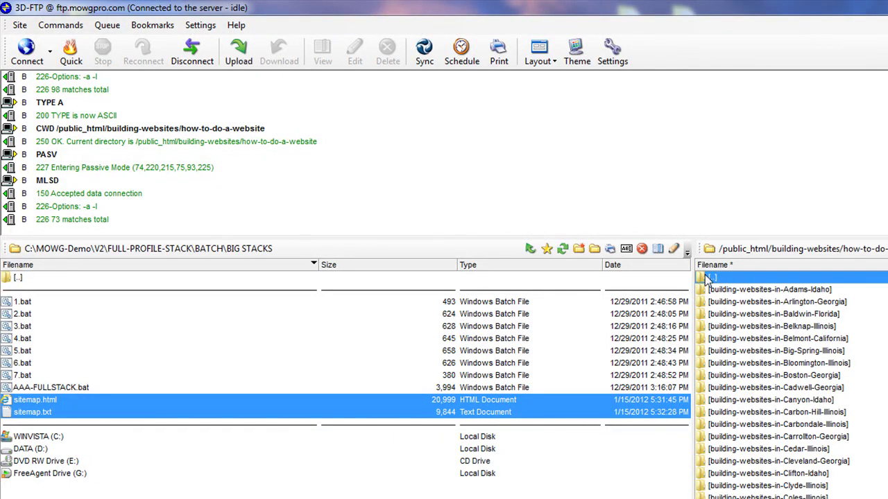
double_click(707, 278)
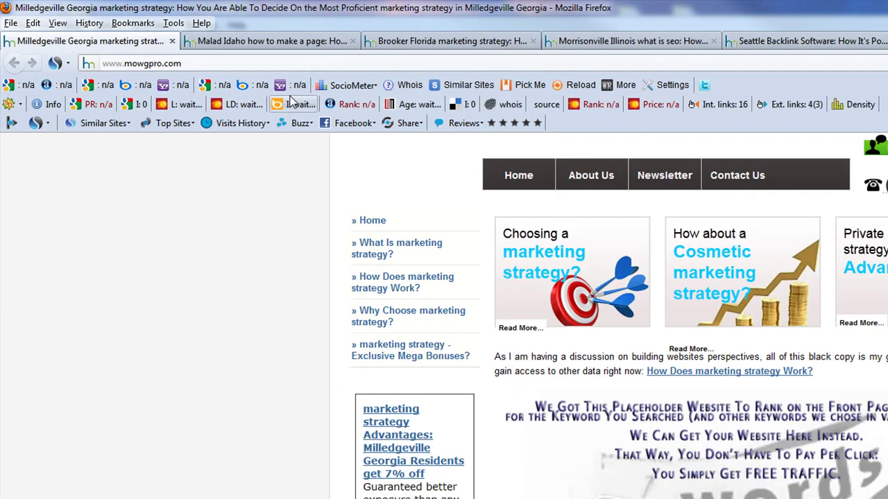
In Firefox, view the links in the internet-advertising/get-a-websites sitemap.html and close the browser.
click(416, 285)
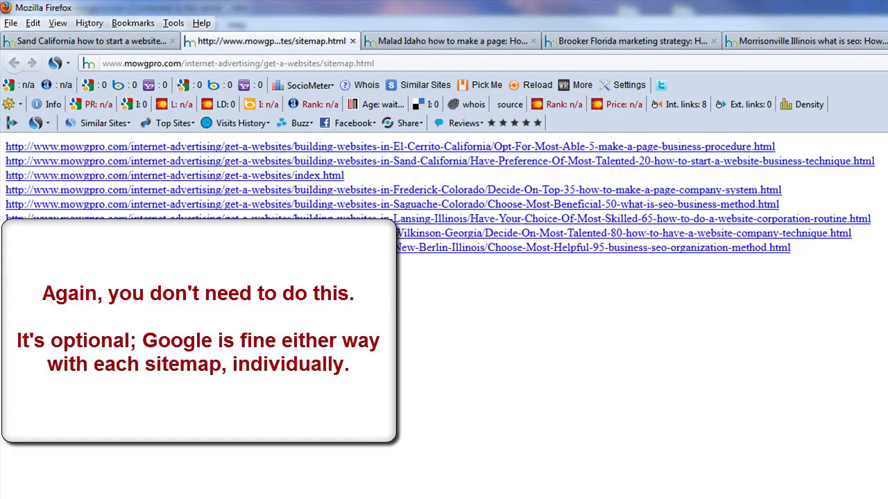
key(alt+F4)
click(659, 415)
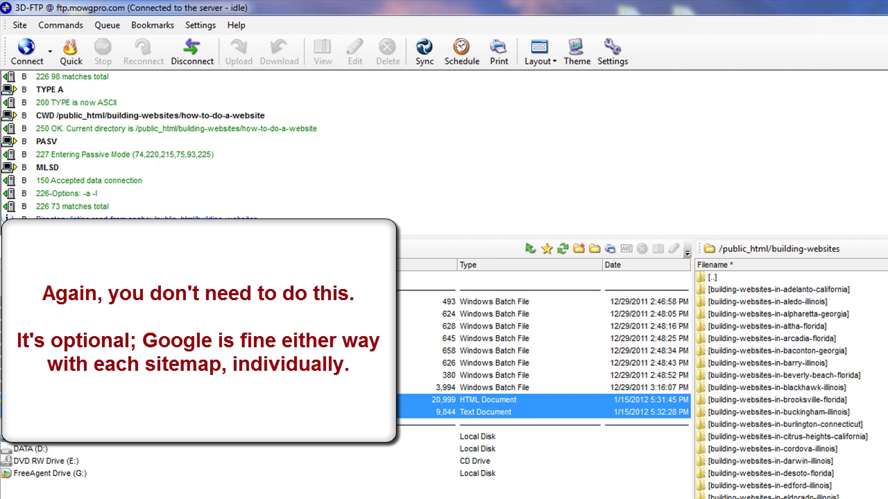
In 3D-FTP, bring up the available file commands for the selected local sitemap.html and sitemap.txt.
right_click(108, 407)
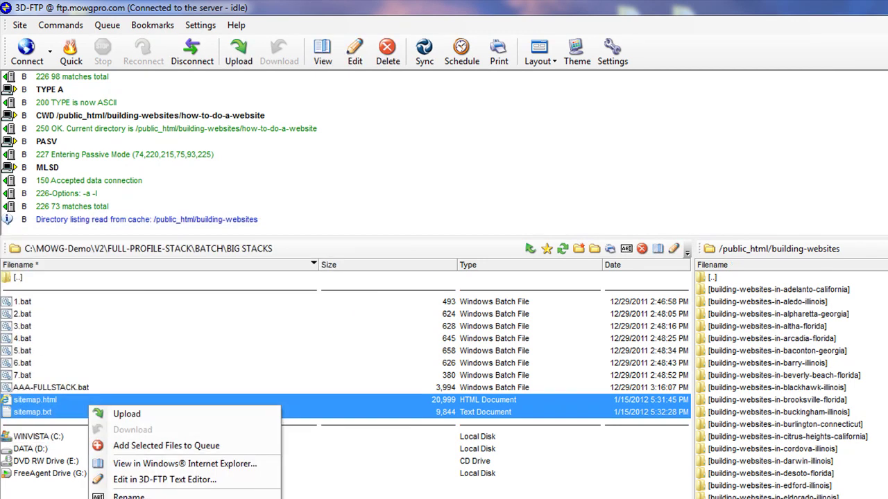